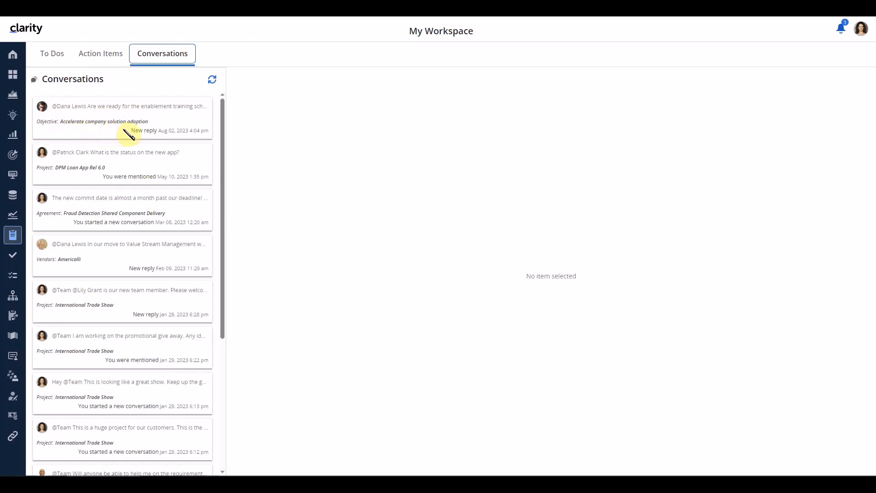
Review the conversations for Accelerate company solution adoption, DPM Loan App Rel 6.0 and vendor Americalli, plus the rest of the list.
{"action": "left_click", "coordinate": [170, 120]}
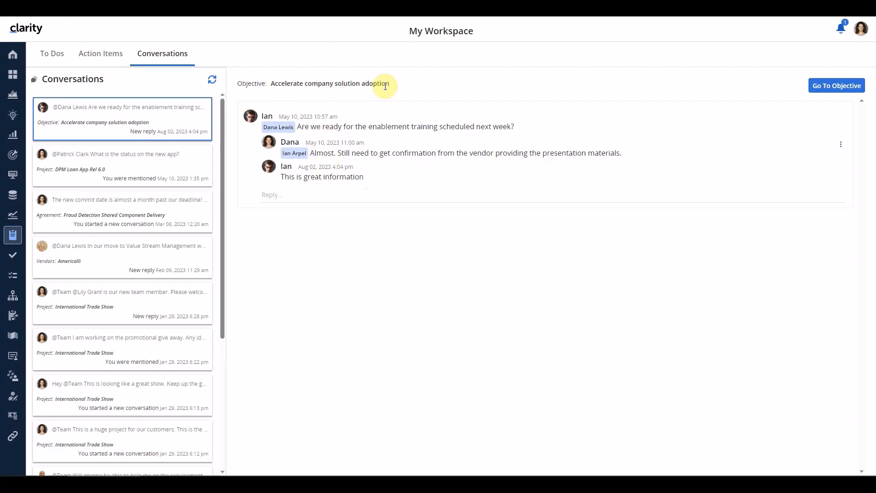
{"action": "left_click", "coordinate": [137, 164]}
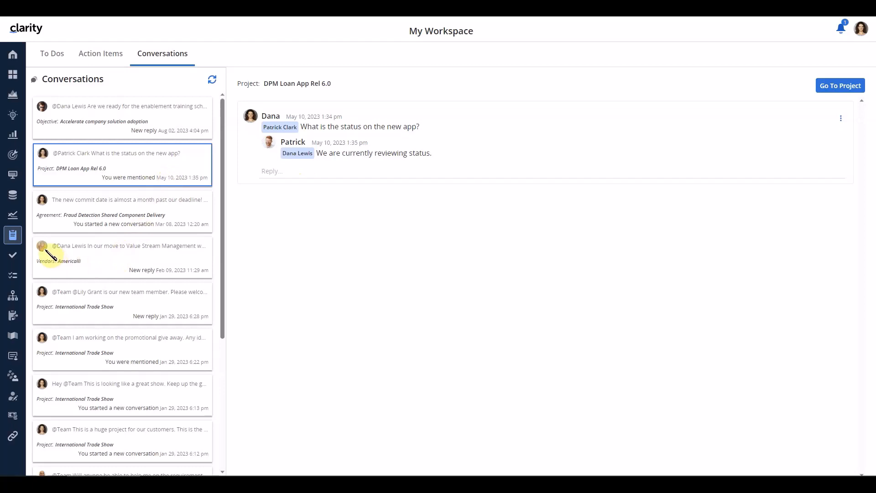
{"action": "mouse_move", "coordinate": [46, 251]}
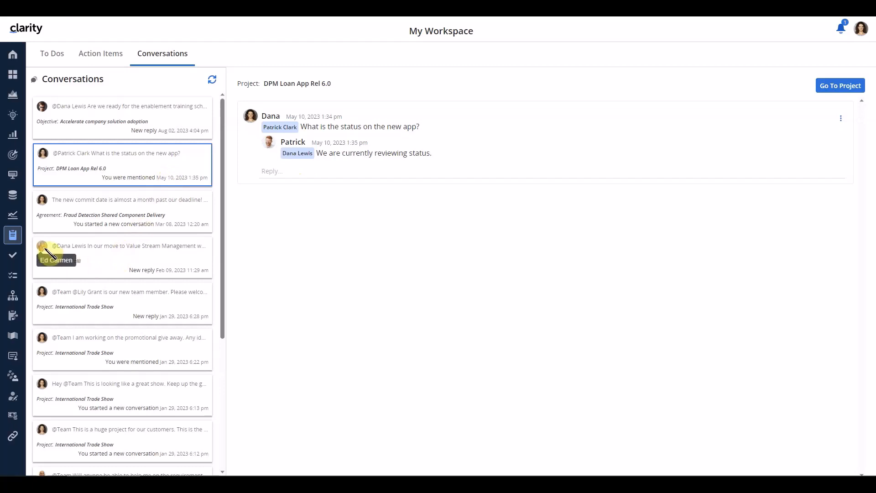
{"action": "left_click", "coordinate": [105, 263]}
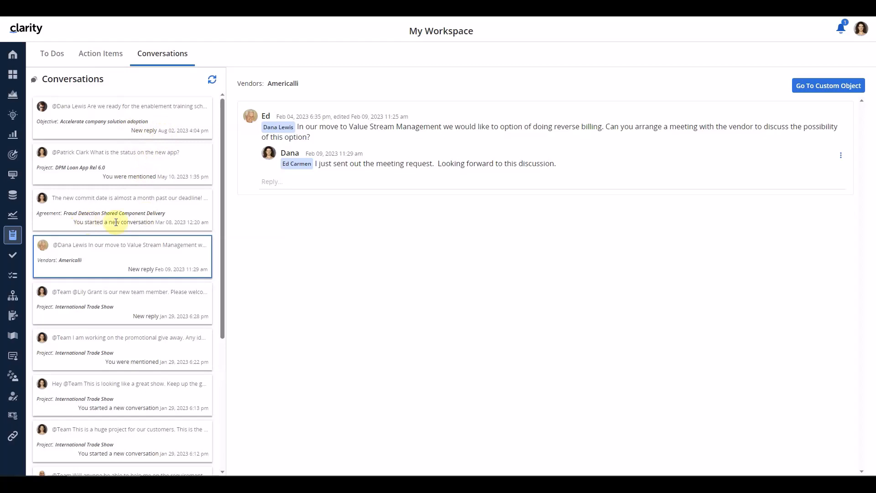
{"action": "scroll", "coordinate": [161, 226], "scroll_direction": "down", "scroll_amount": 4}
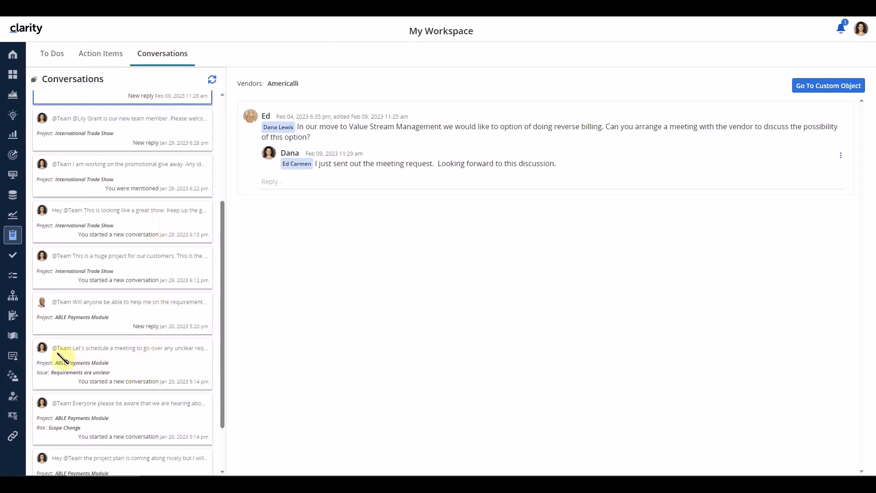
{"action": "mouse_move", "coordinate": [44, 358]}
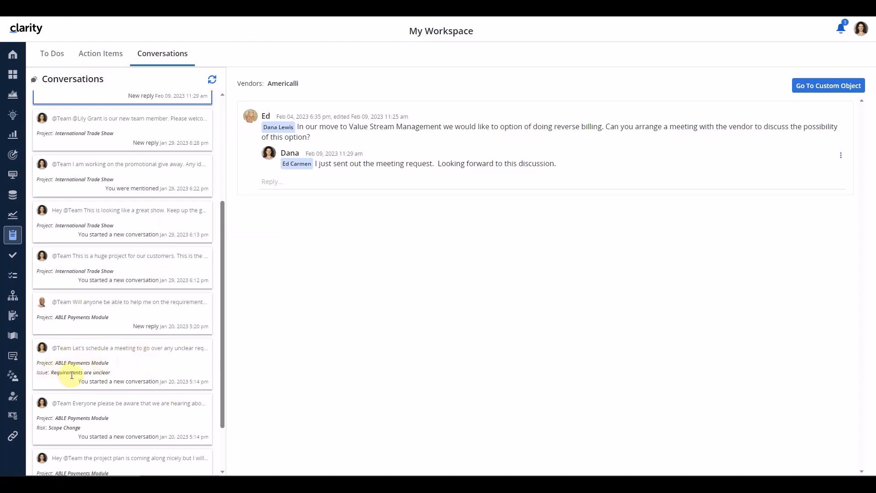
{"action": "scroll", "coordinate": [114, 404], "scroll_direction": "down", "scroll_amount": 1}
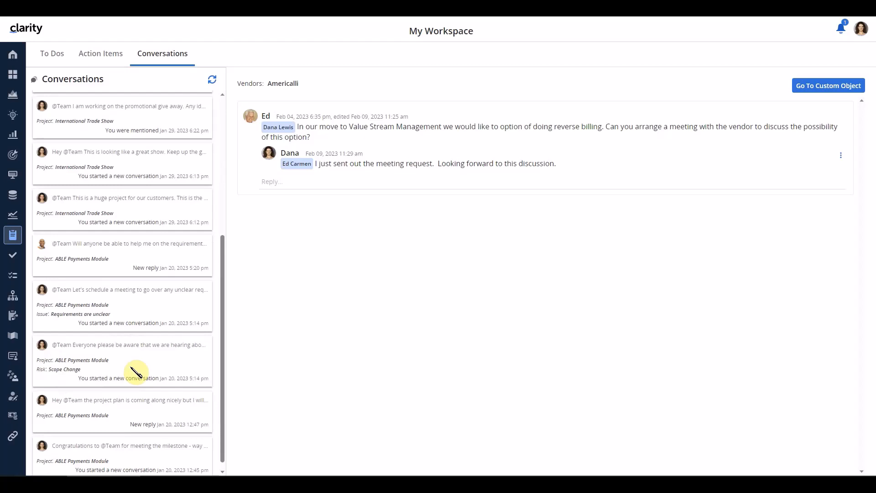
{"action": "scroll", "coordinate": [136, 372], "scroll_direction": "up", "scroll_amount": 5}
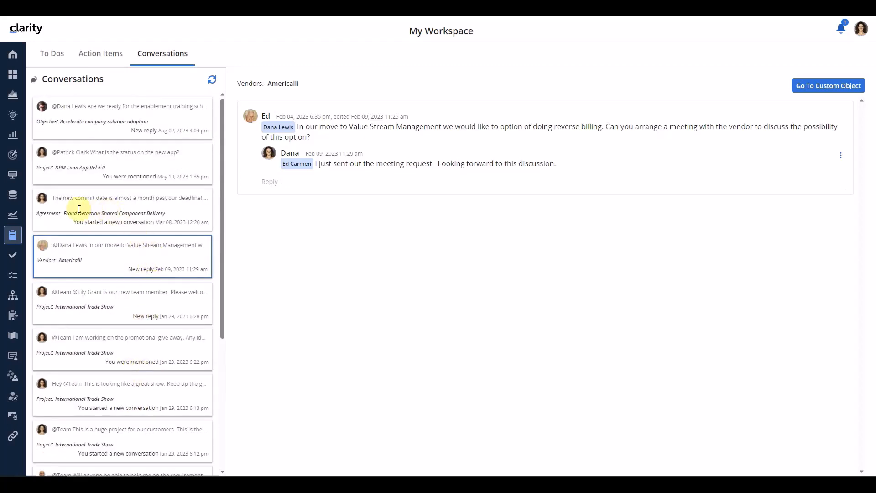
Post the reply "My reply to this message ." to the Fraud Detection Shared Component Delivery conversation and reopen it from the refreshed list.
{"action": "left_click", "coordinate": [108, 208]}
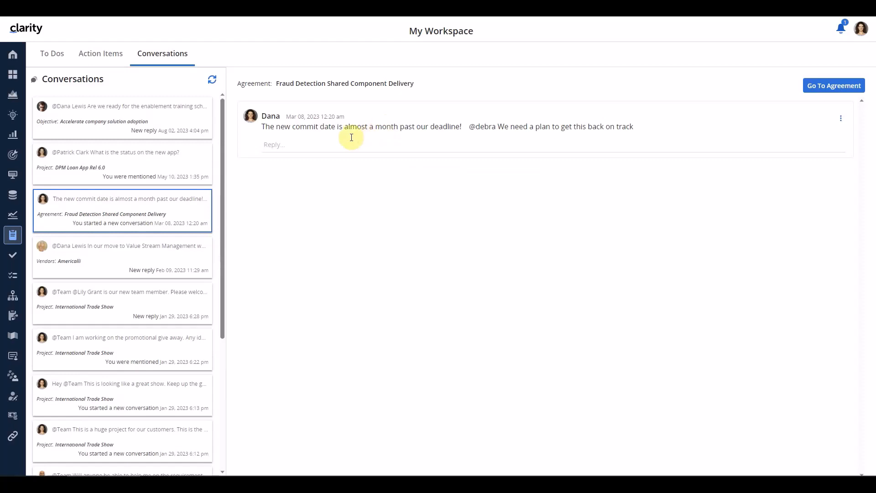
{"action": "left_click", "coordinate": [339, 146]}
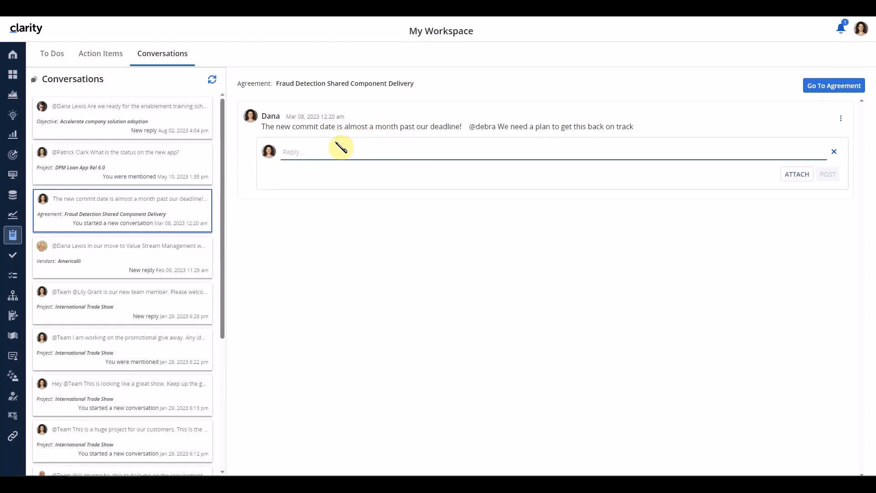
{"action": "type", "text": "My reply to this message "}
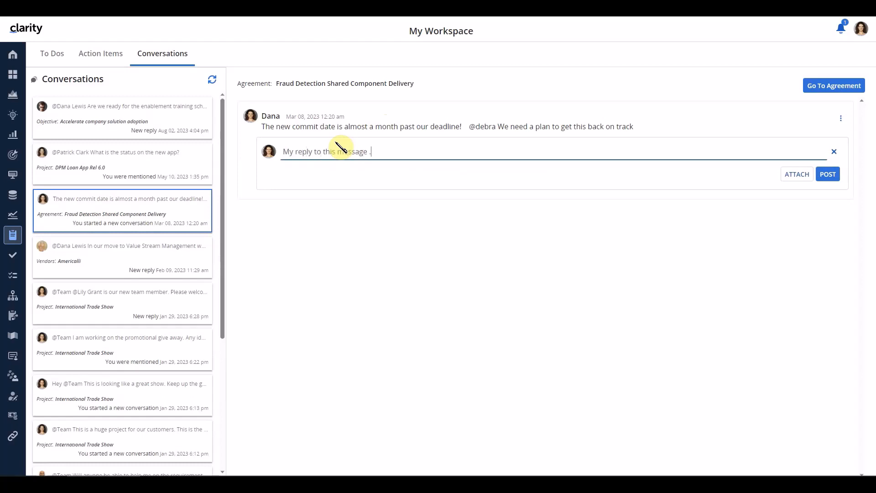
{"action": "type", "text": "."}
{"action": "key", "text": "Return"}
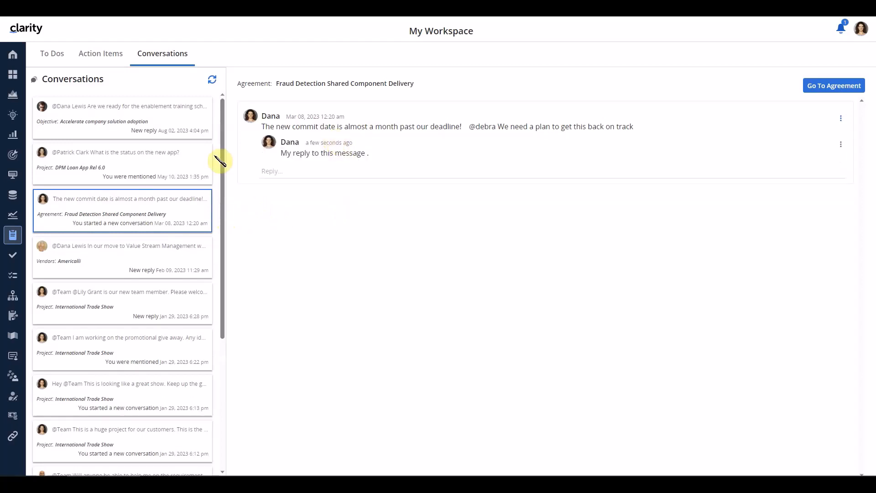
{"action": "left_click", "coordinate": [211, 79]}
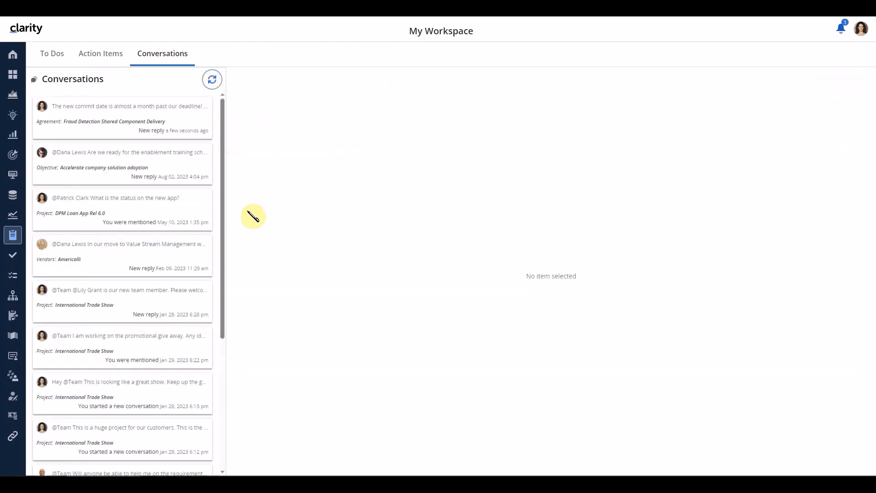
{"action": "left_click", "coordinate": [124, 133]}
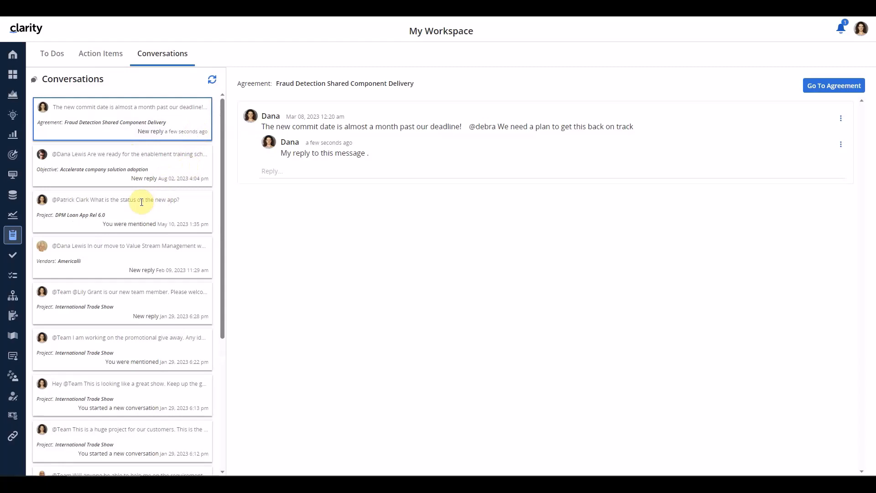
Open the ABLE Payments Module conversation about help with the requirements section and go to its project.
{"action": "scroll", "coordinate": [140, 279], "scroll_direction": "down", "scroll_amount": 1}
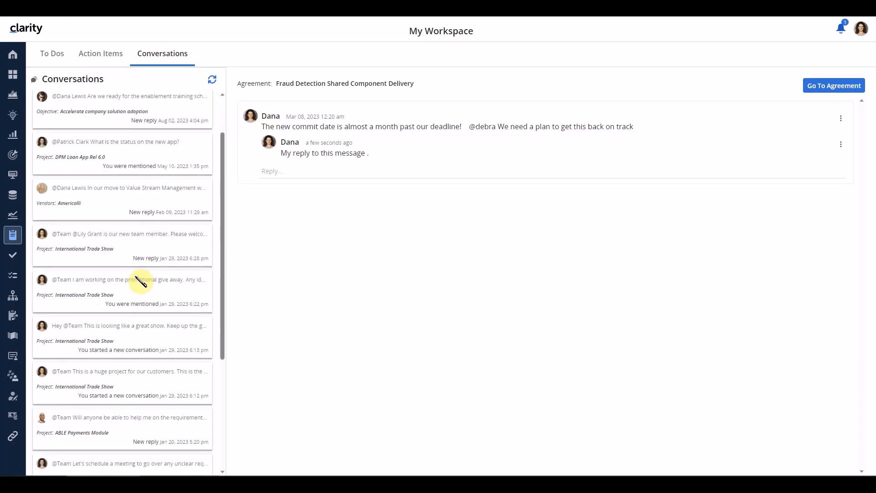
{"action": "left_click", "coordinate": [123, 434]}
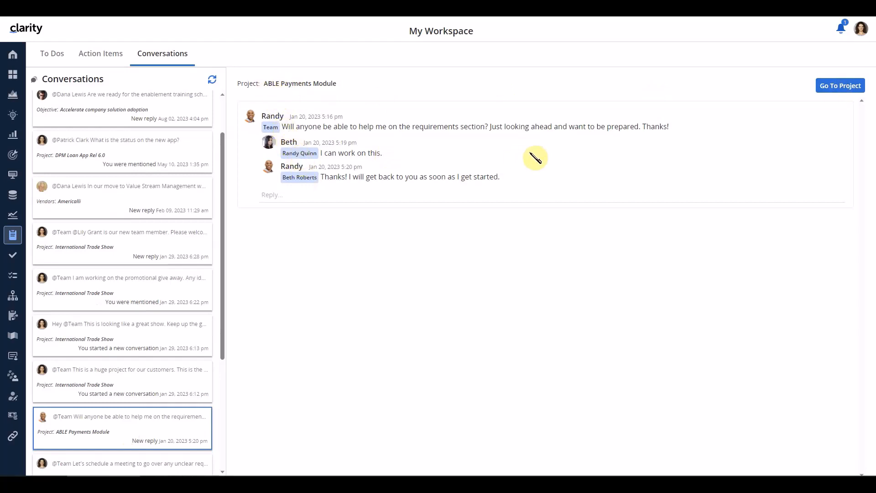
{"action": "left_click", "coordinate": [840, 86]}
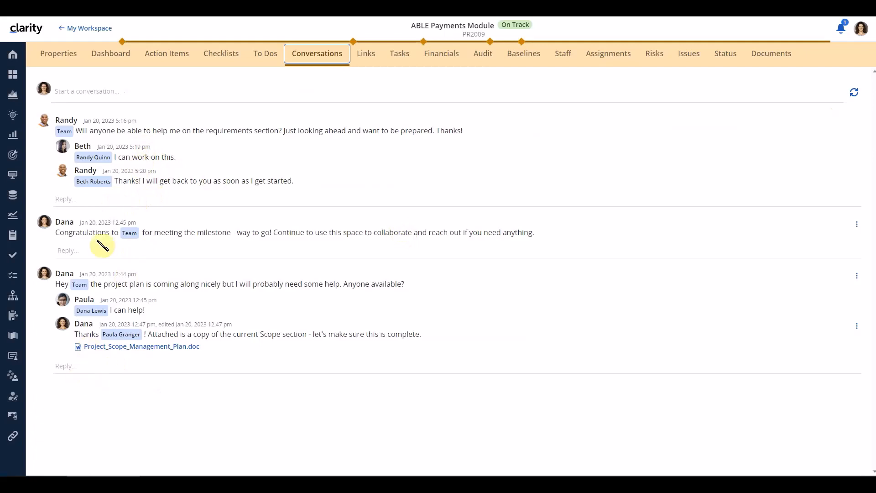
Start a project conversation mentioning a colleague with "Please check the team availability." and open it back in My Workspace.
{"action": "left_click", "coordinate": [85, 91]}
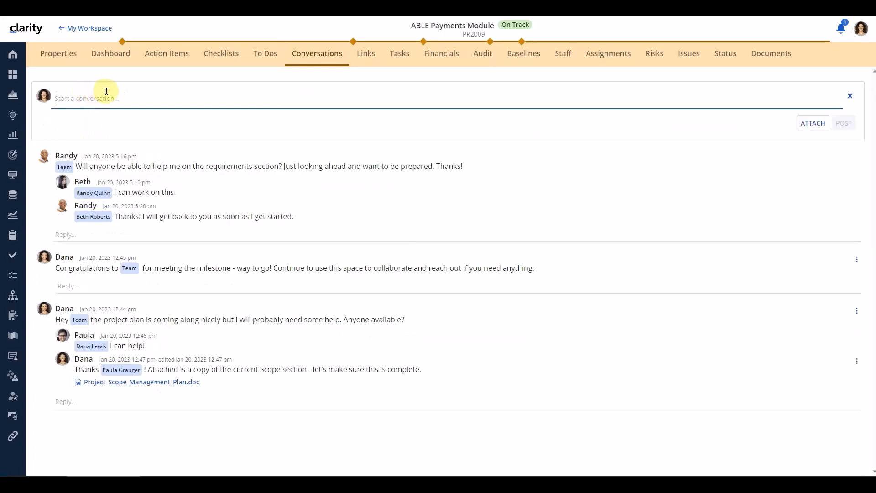
{"action": "type", "text": "@ian"}
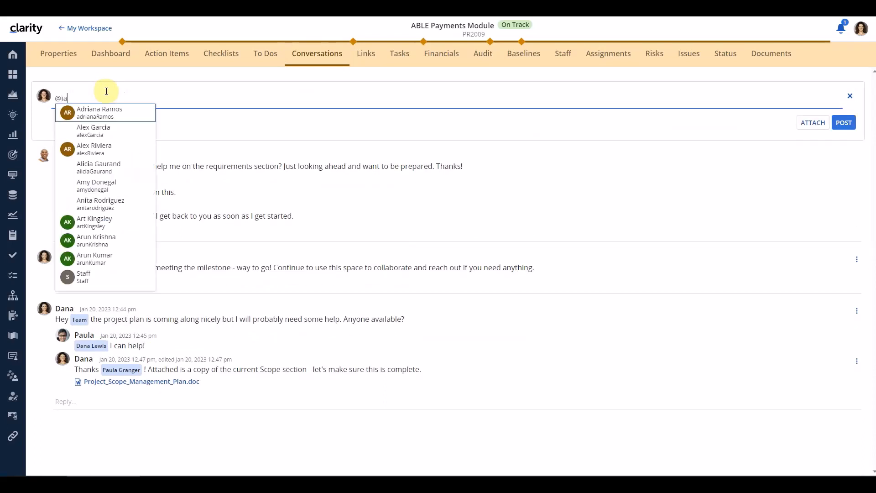
{"action": "type", "text": "p"}
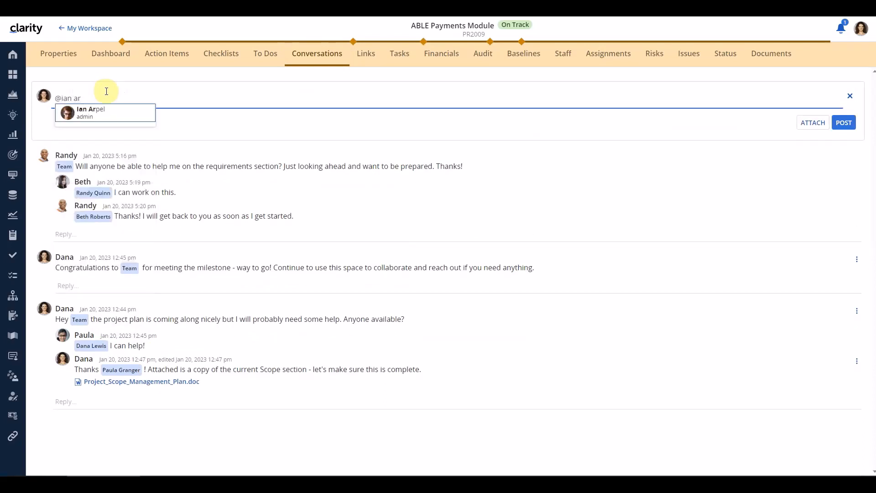
{"action": "key", "text": "Return"}
{"action": "type", "text": "Please check the tea"}
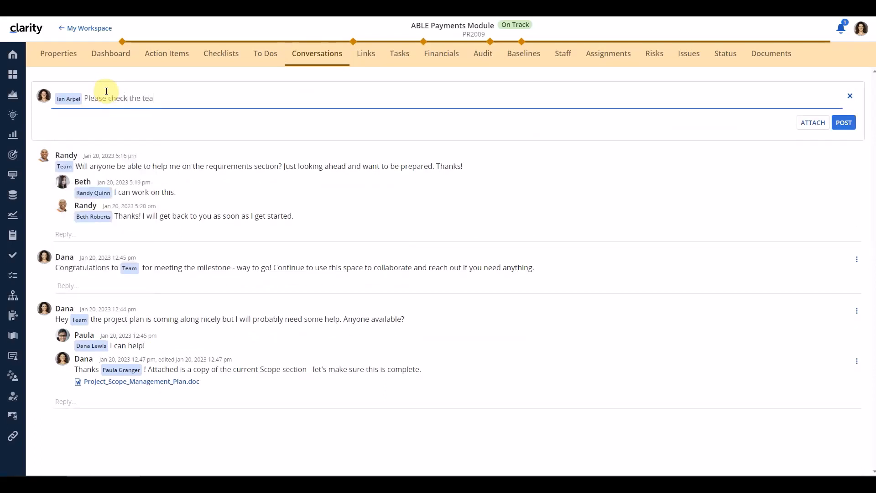
{"action": "type", "text": "m avail"}
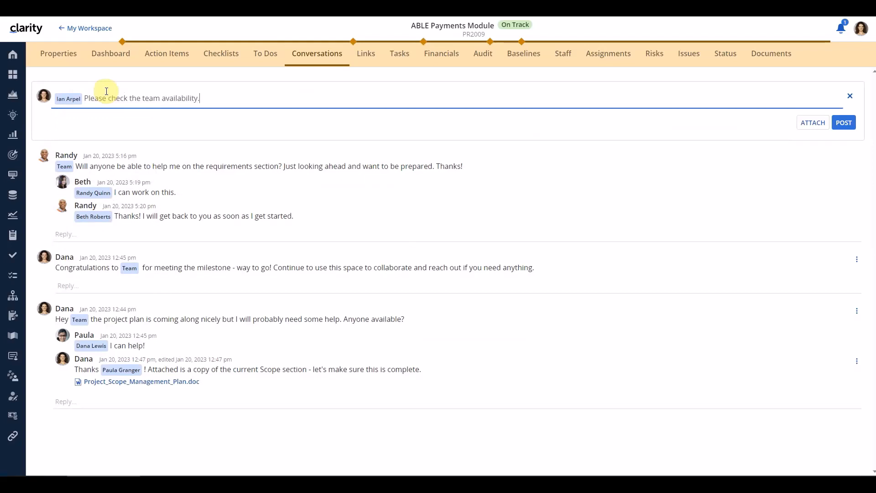
{"action": "type", "text": "ability."}
{"action": "key", "text": "Return"}
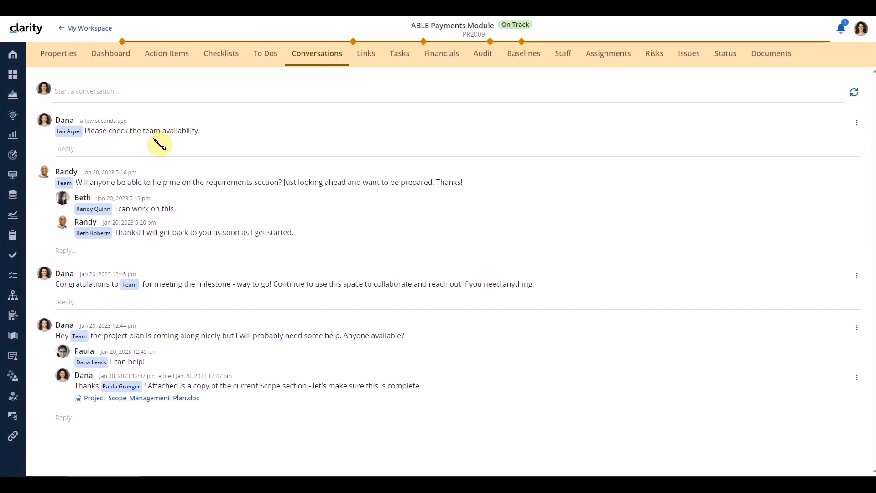
{"action": "left_click", "coordinate": [91, 28]}
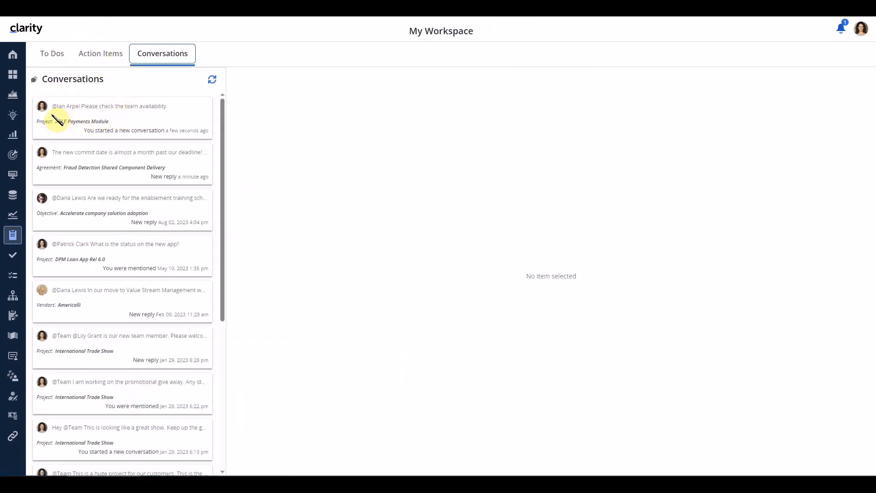
{"action": "left_click", "coordinate": [81, 104]}
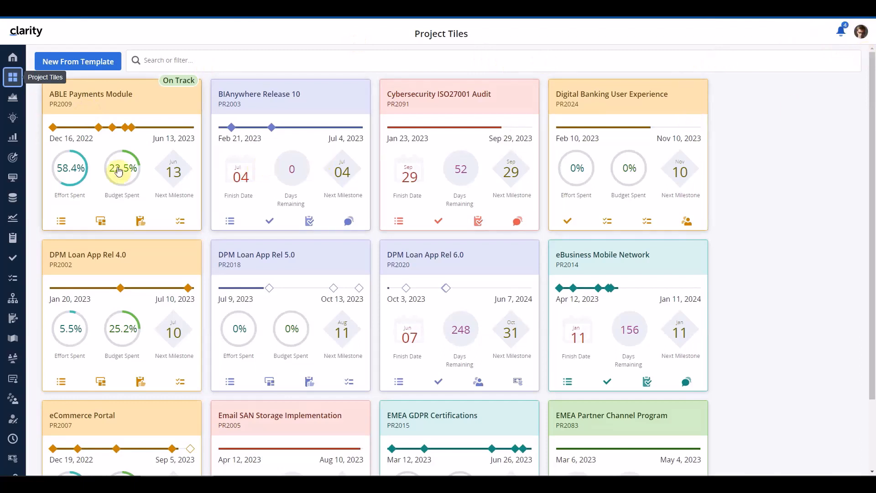
In the mentioned colleague's My Workspace, open the team availability conversation and go from it to the project's Staff page.
{"action": "left_click", "coordinate": [15, 245]}
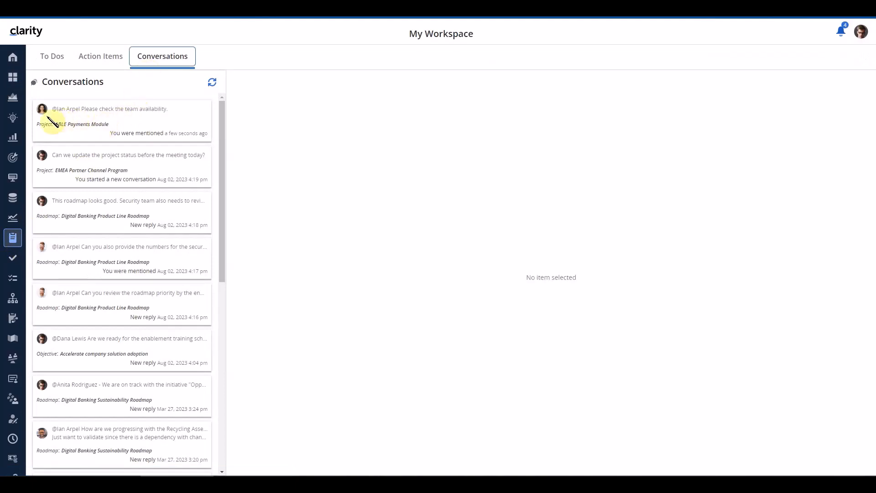
{"action": "mouse_move", "coordinate": [46, 115]}
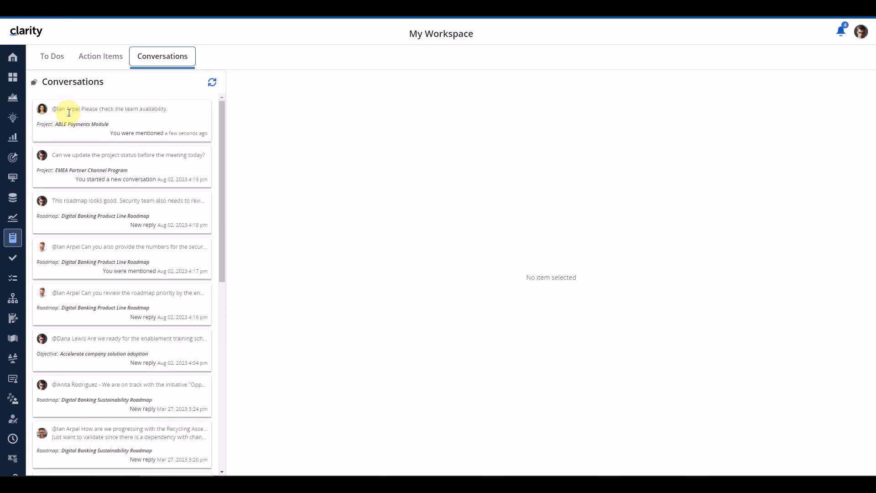
{"action": "left_click", "coordinate": [137, 122]}
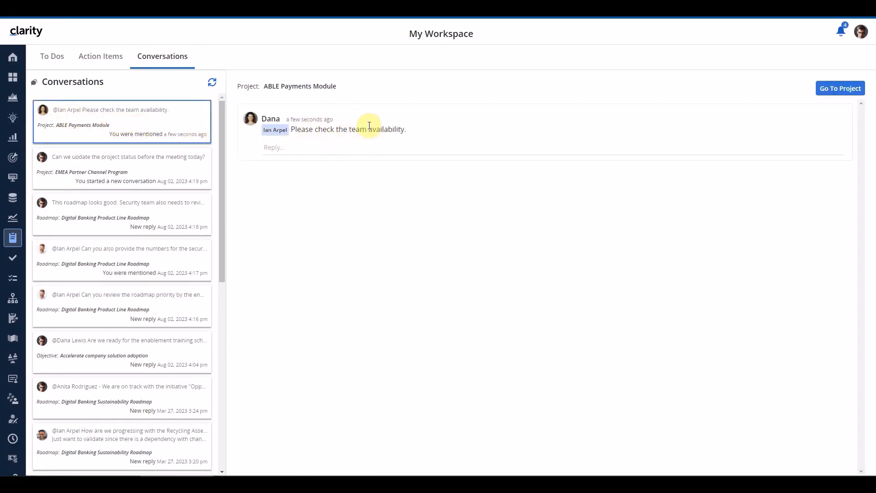
{"action": "left_click", "coordinate": [320, 148]}
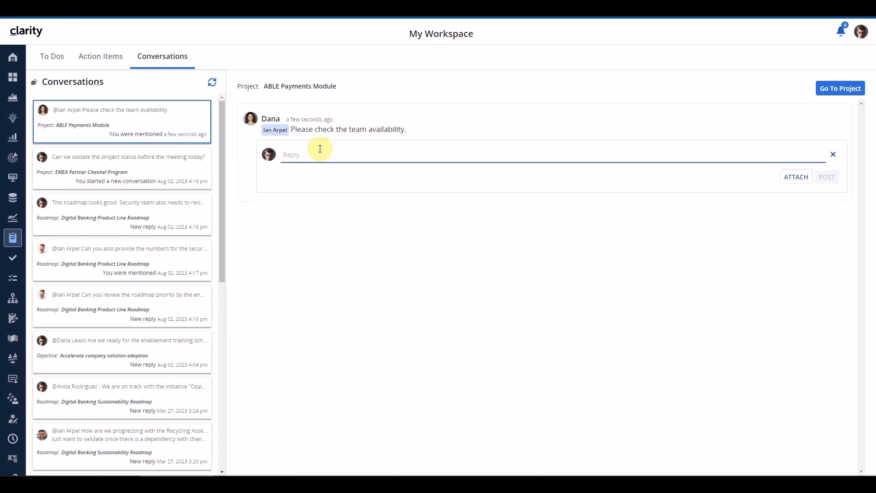
{"action": "left_click", "coordinate": [353, 229]}
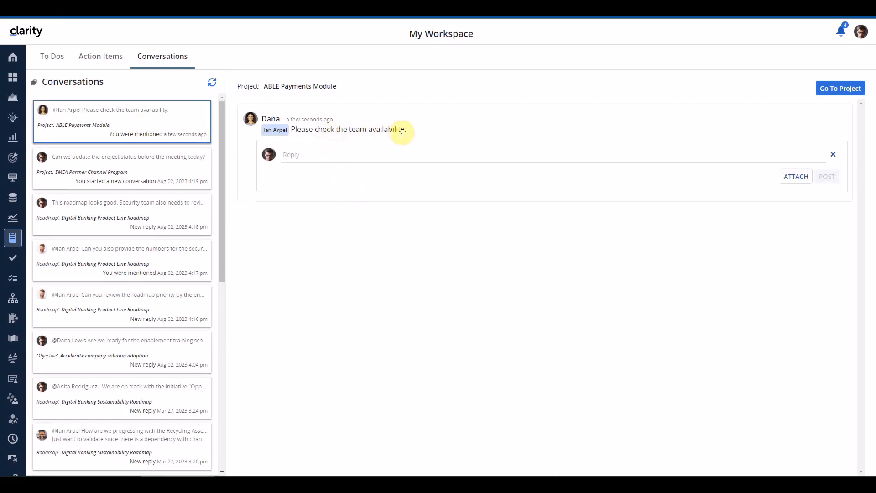
{"action": "left_click", "coordinate": [837, 94]}
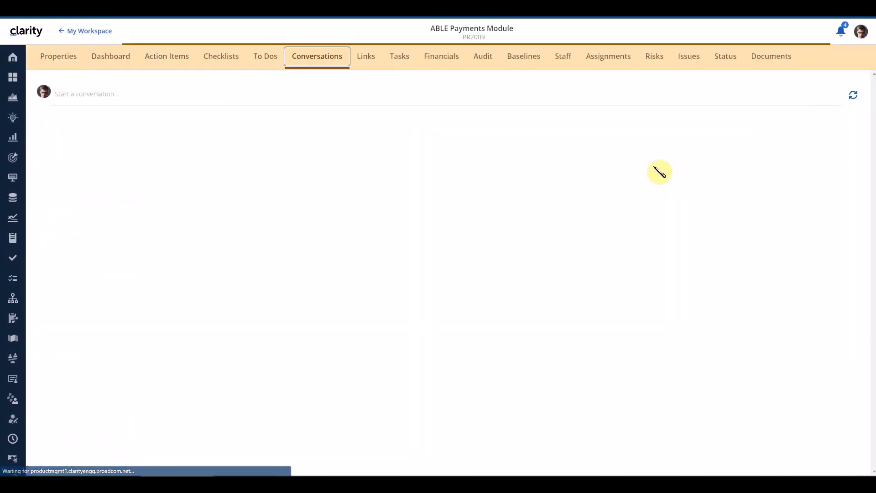
{"action": "left_click", "coordinate": [564, 60]}
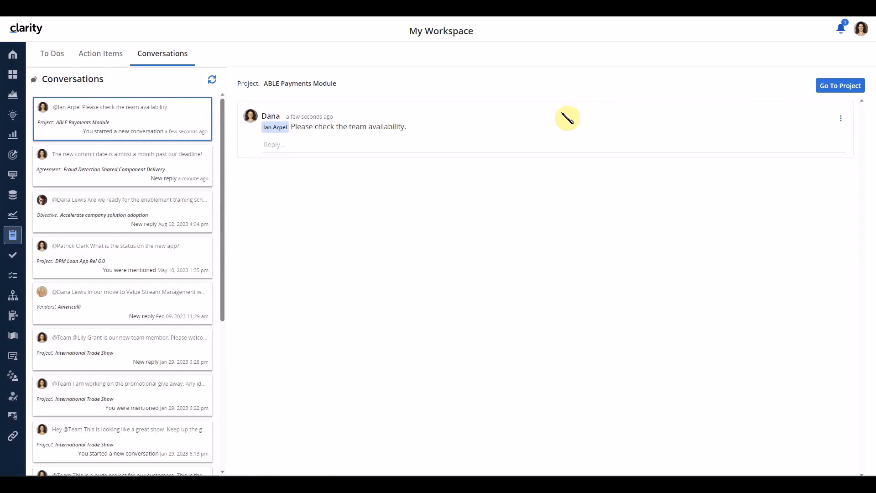
Open the ABLE Payments Module project from the projects list and display its To Dos.
{"action": "left_click", "coordinate": [14, 98]}
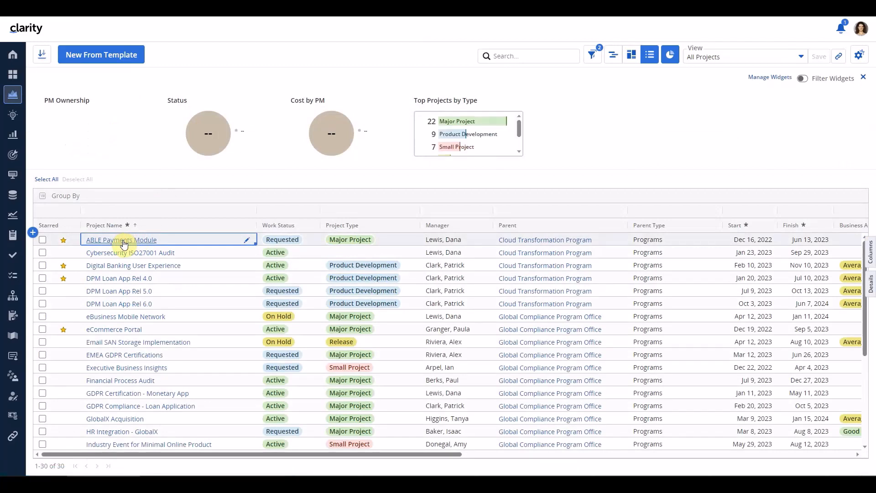
{"action": "left_click", "coordinate": [124, 242]}
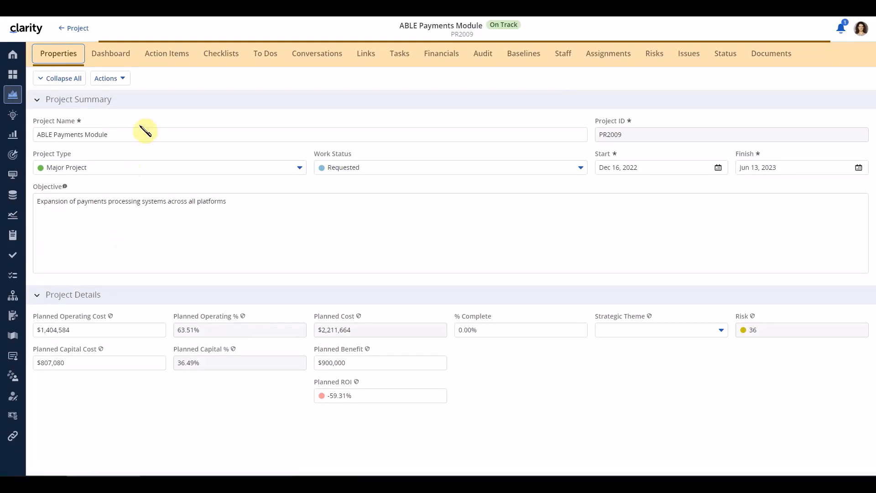
{"action": "left_click", "coordinate": [265, 59]}
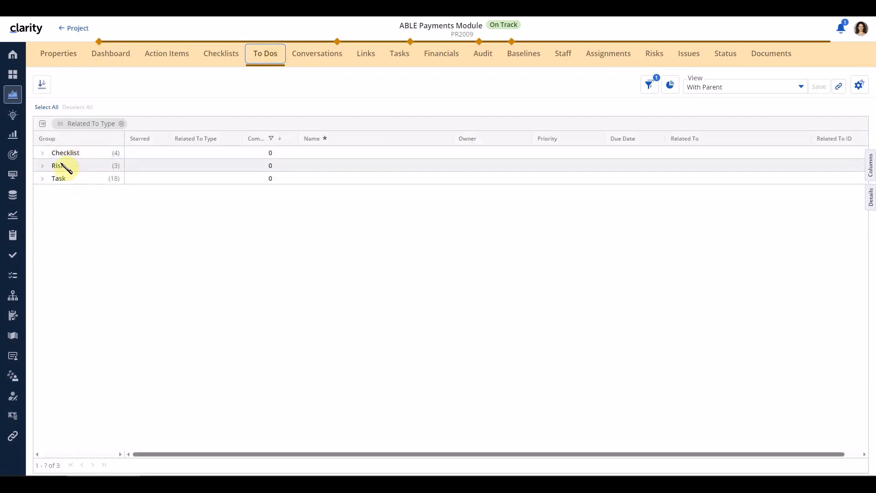
Look into the Risk group of to-dos and add the Note column to the grid between Owner and Priority.
{"action": "left_click", "coordinate": [43, 166]}
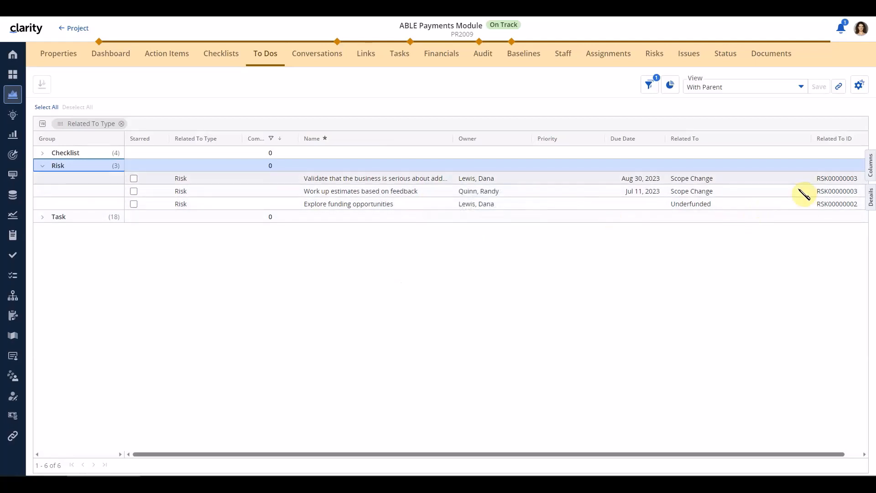
{"action": "left_click", "coordinate": [871, 166]}
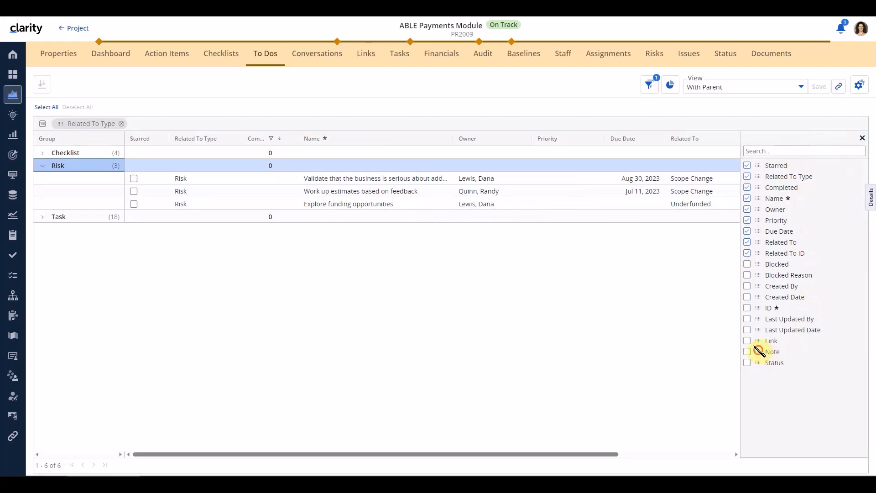
{"action": "left_click_drag", "start_coordinate": [759, 352], "coordinate": [564, 143]}
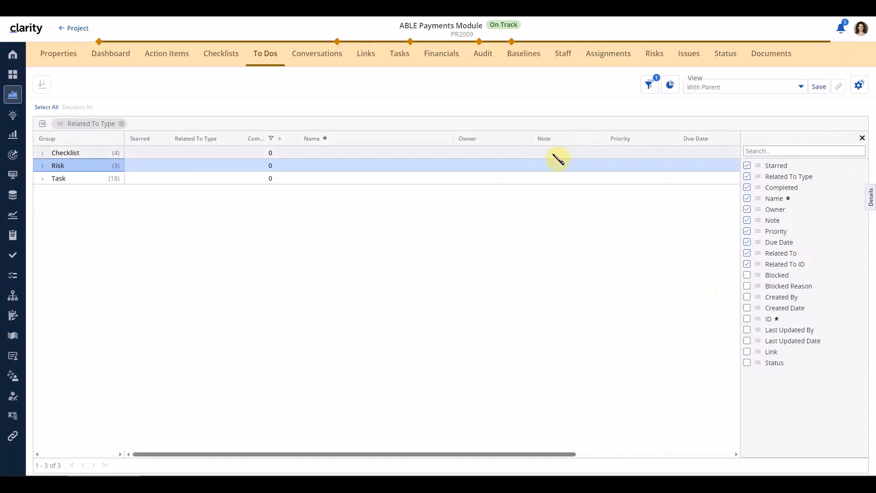
{"action": "left_click", "coordinate": [862, 139]}
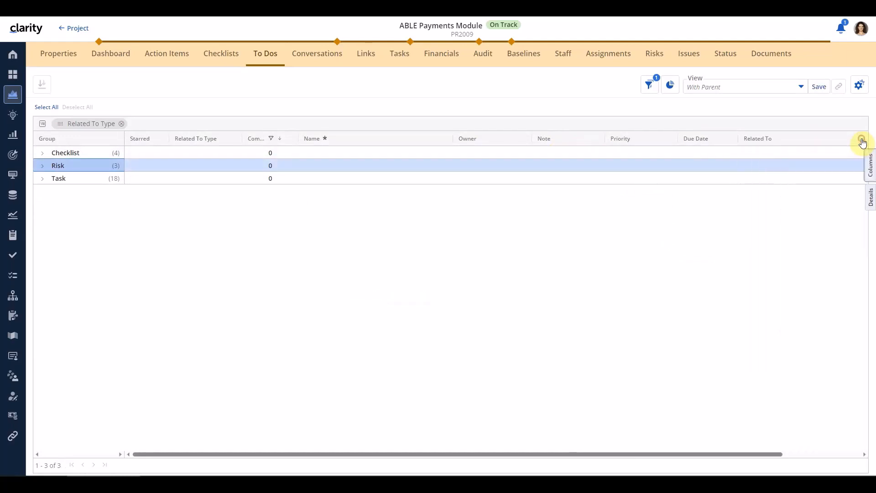
Add a note to the Risk to-do about validating business seriousness, naming the colleague talked to and stating "business is serious if we can show the ROI.".
{"action": "left_click", "coordinate": [43, 166]}
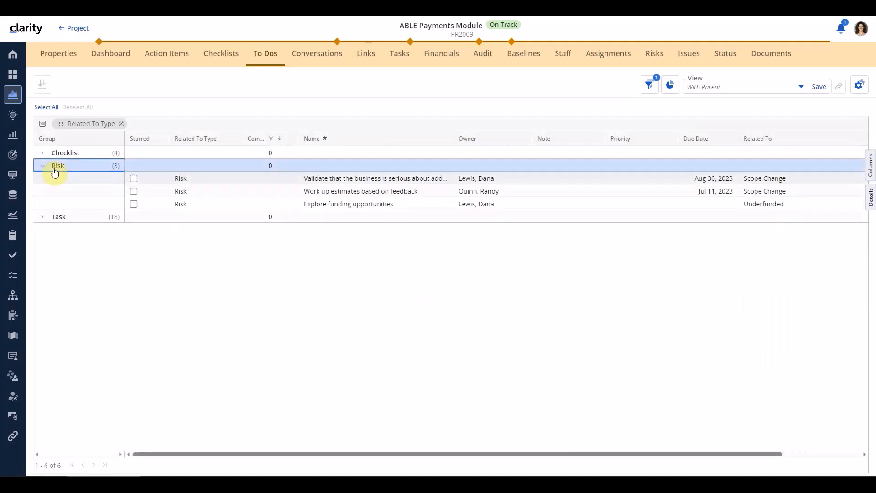
{"action": "left_click", "coordinate": [563, 179]}
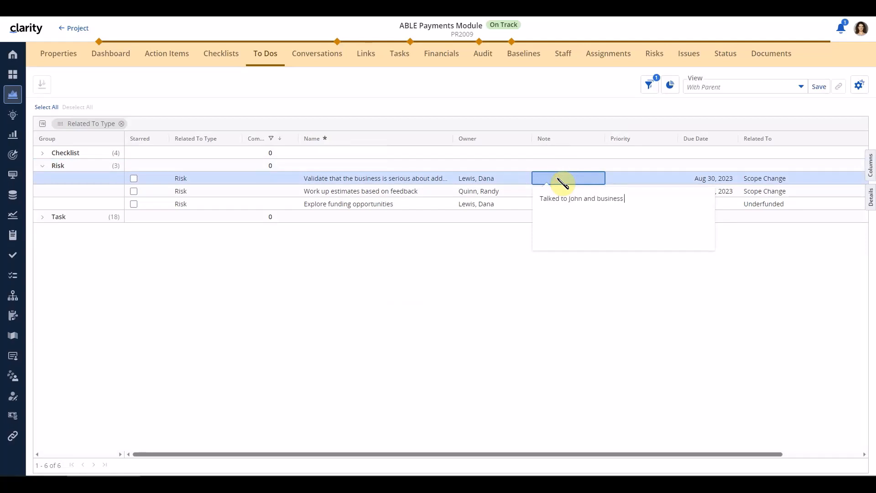
{"action": "type", "text": "rious if we can show the ROI."}
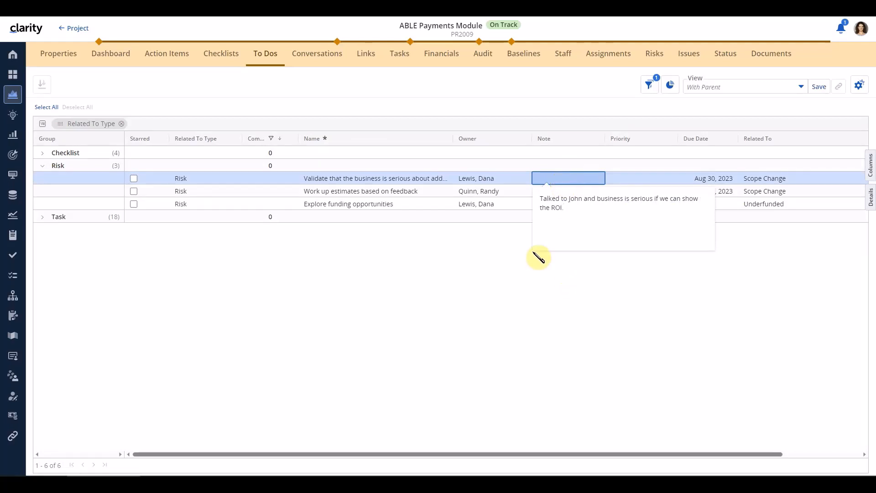
{"action": "left_click", "coordinate": [510, 261]}
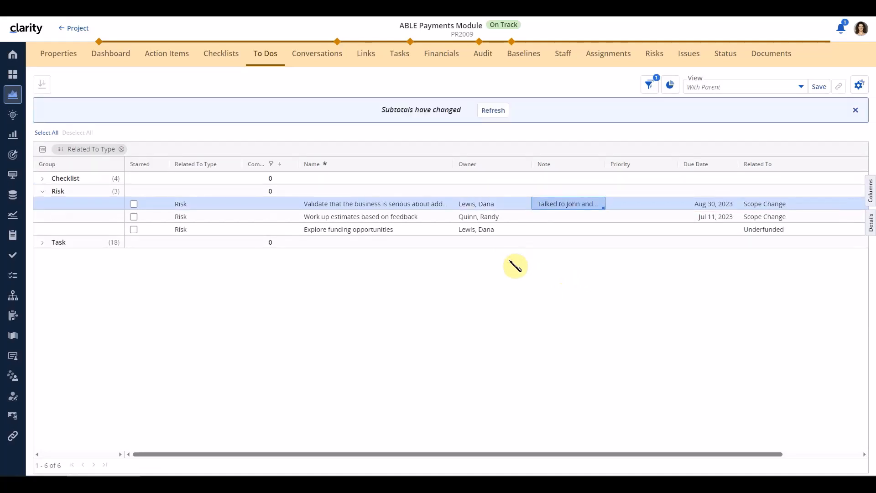
In the details of "Explore funding opportunities", enter the note "Reviewed various options and there is serious interest from BU2" and refresh the grid's subtotals.
{"action": "left_click", "coordinate": [429, 231]}
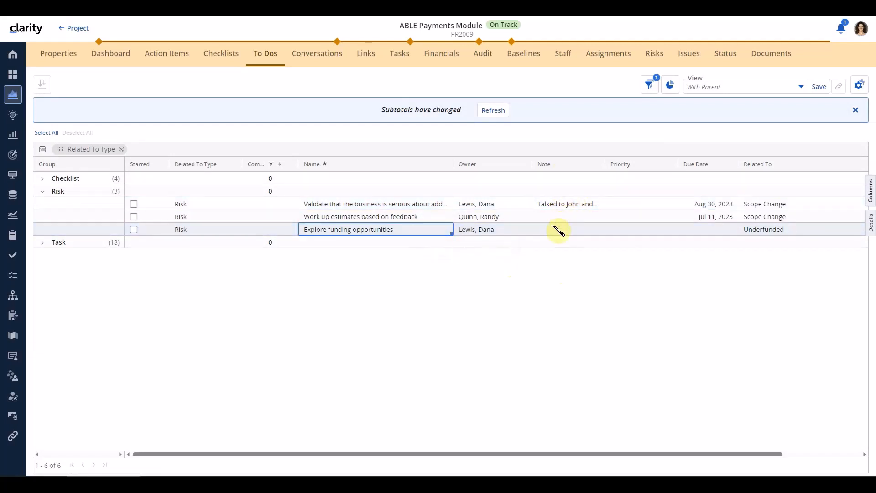
{"action": "left_click", "coordinate": [871, 225]}
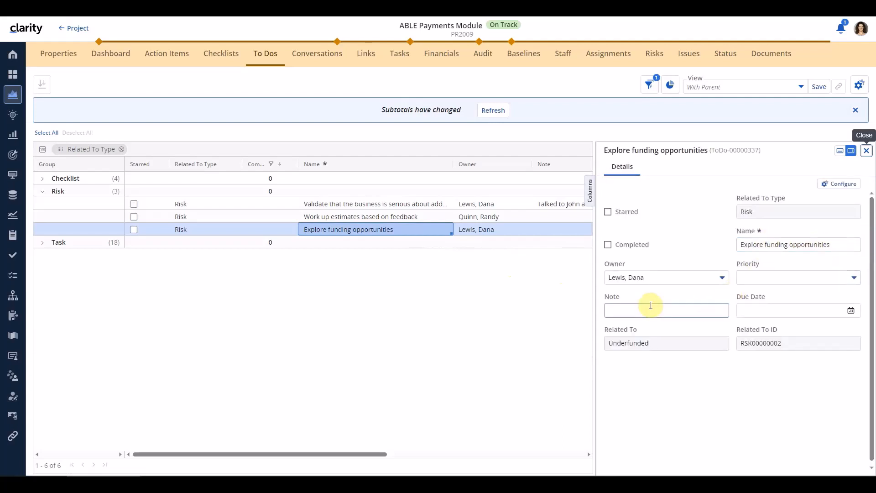
{"action": "left_click", "coordinate": [615, 310]}
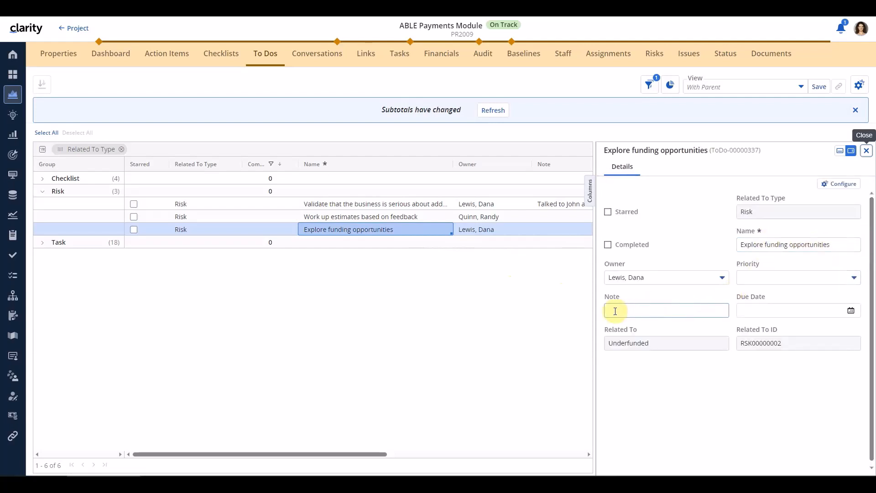
{"action": "left_click", "coordinate": [653, 309]}
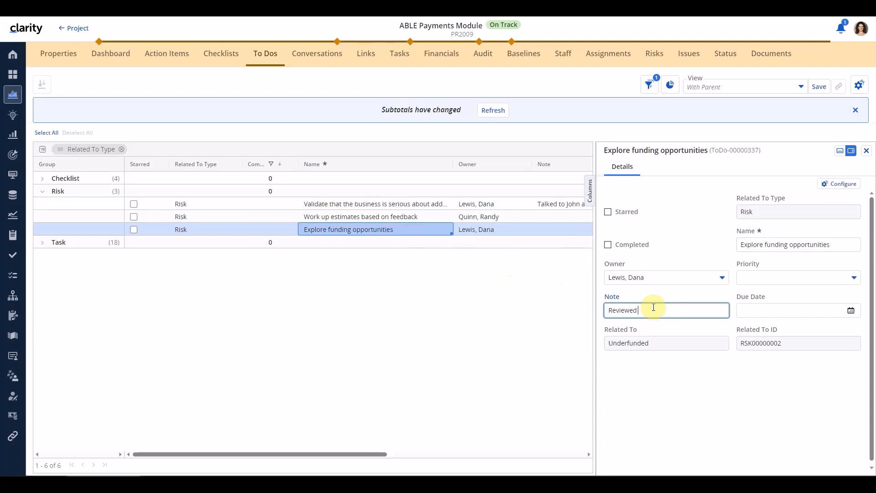
{"action": "type", "text": "Reviewed various options and there is serious interest f"}
{"action": "type", "text": "rom BU2"}
{"action": "left_click", "coordinate": [667, 388]}
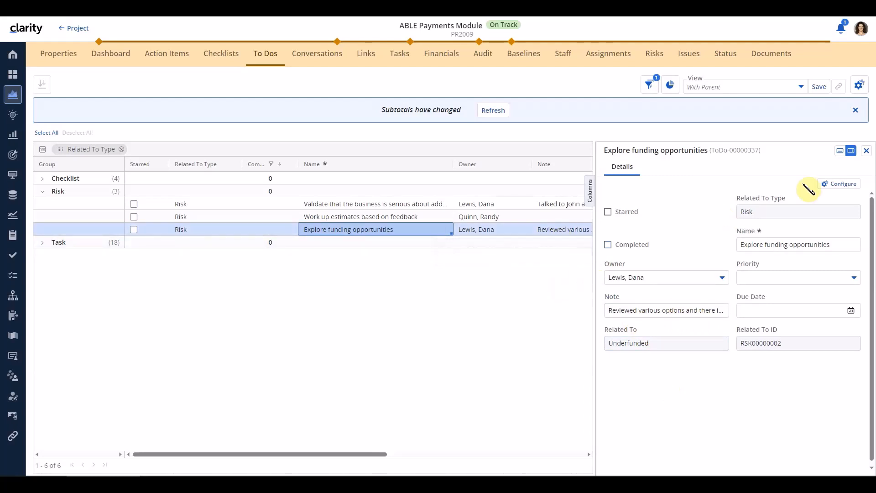
{"action": "left_click", "coordinate": [866, 151]}
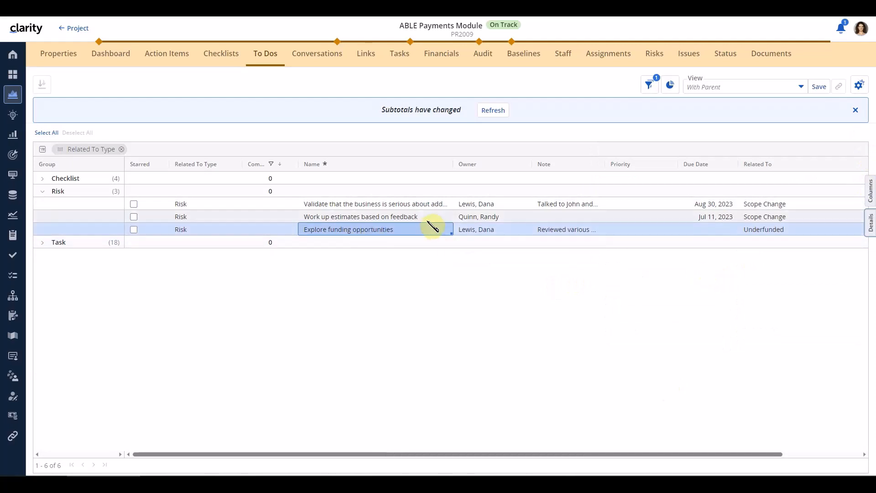
{"action": "left_click", "coordinate": [493, 110]}
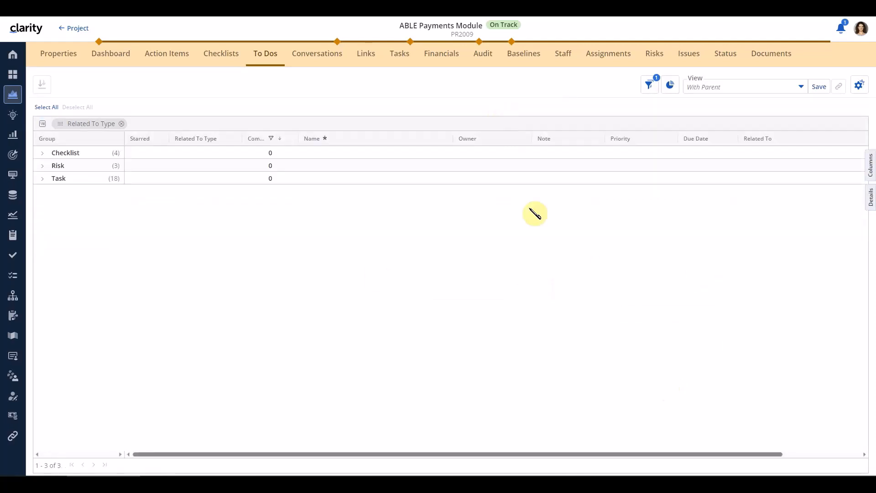
In the project's checklist, add the note "No expected changes but I will talk to the Resource Manager for Plan B." to the staffing forecast to-do.
{"action": "left_click", "coordinate": [222, 58]}
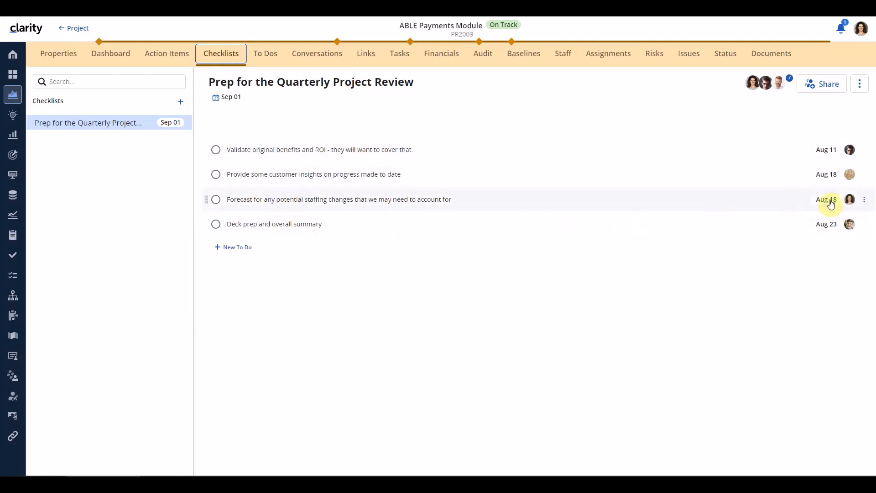
{"action": "left_click", "coordinate": [865, 201]}
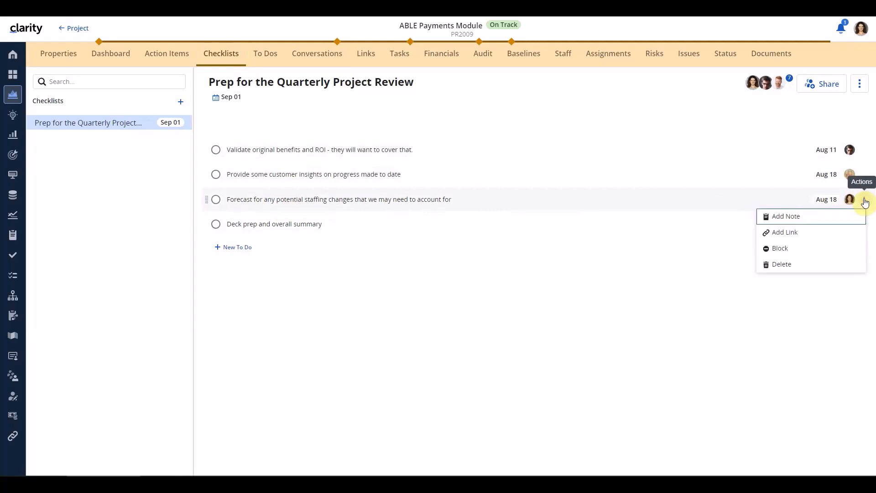
{"action": "left_click", "coordinate": [791, 220]}
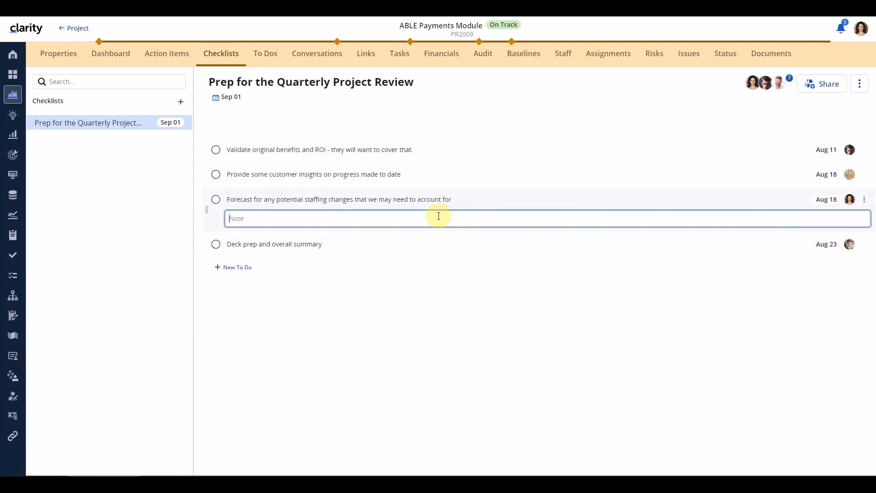
{"action": "type", "text": "No expected changes but I will talk to th"}
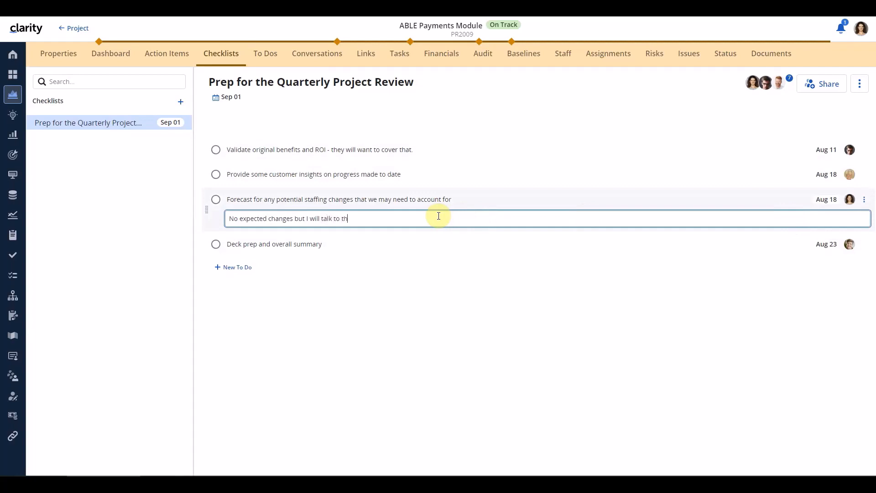
{"action": "type", "text": "e Resource Manager for Plan B"}
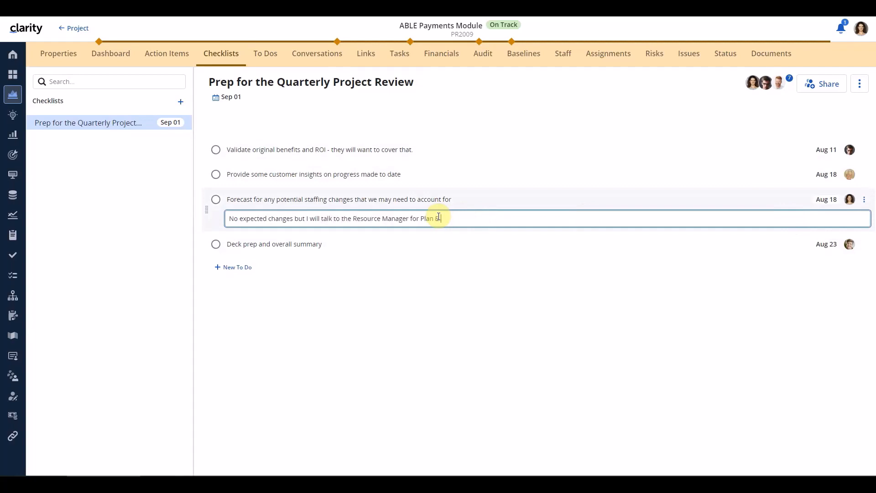
{"action": "type", "text": "."}
{"action": "left_click", "coordinate": [418, 359]}
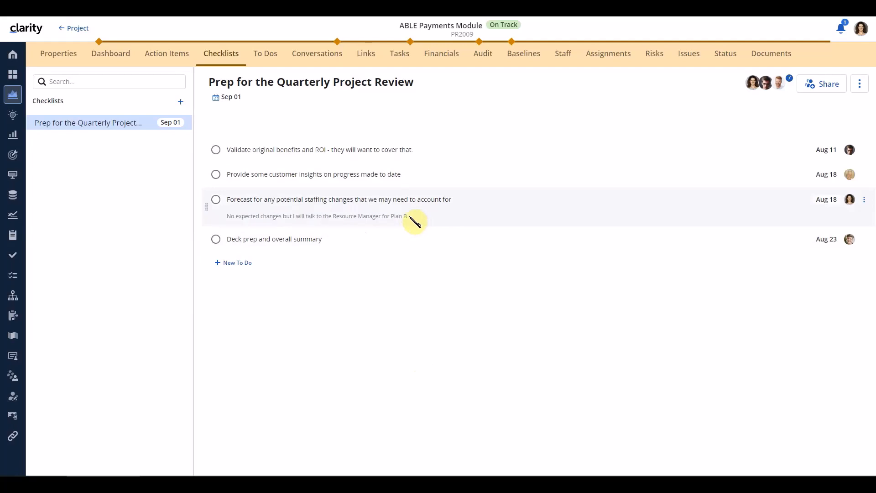
Extend the staffing forecast to-do's note with a blank line and "Also I will talk to" followed by the colleague's first name.
{"action": "left_click", "coordinate": [381, 218]}
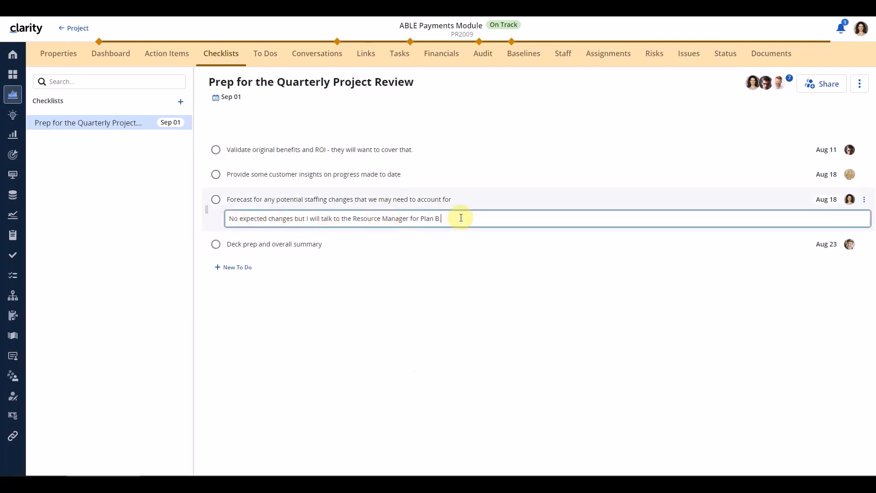
{"action": "key", "text": "Return"}
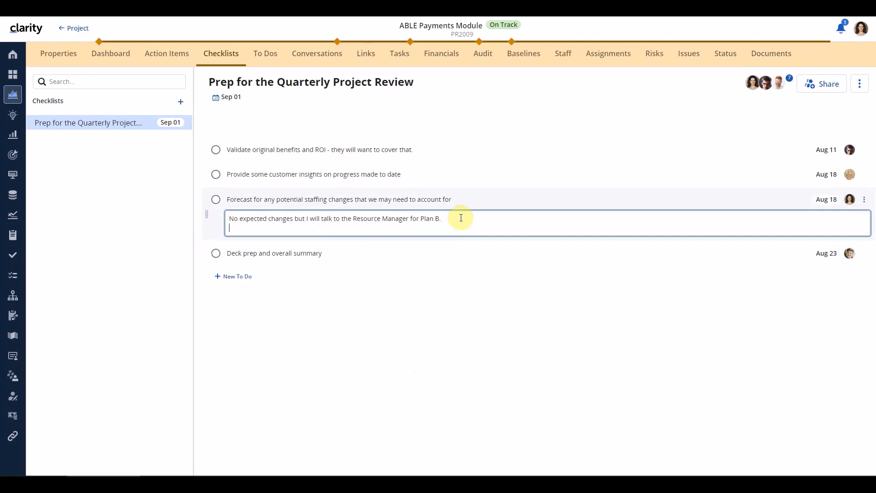
{"action": "key", "text": "Return"}
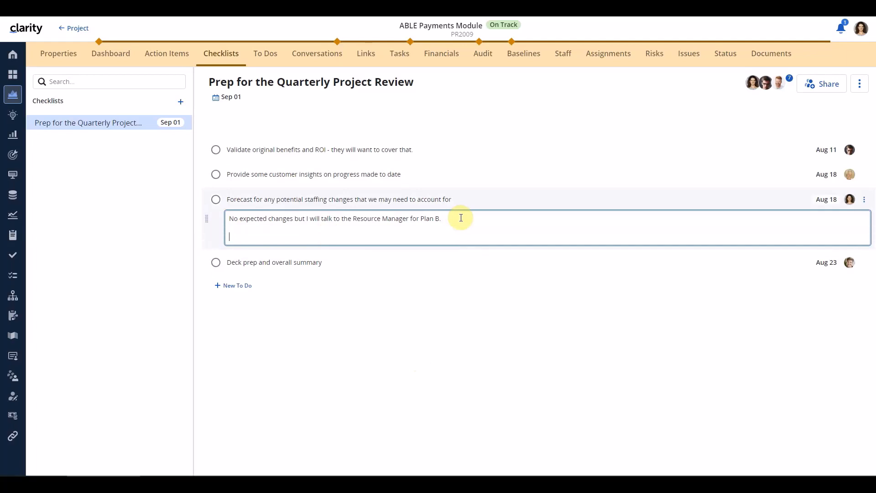
{"action": "type", "text": "Also I will talk to John."}
{"action": "key", "text": "Return"}
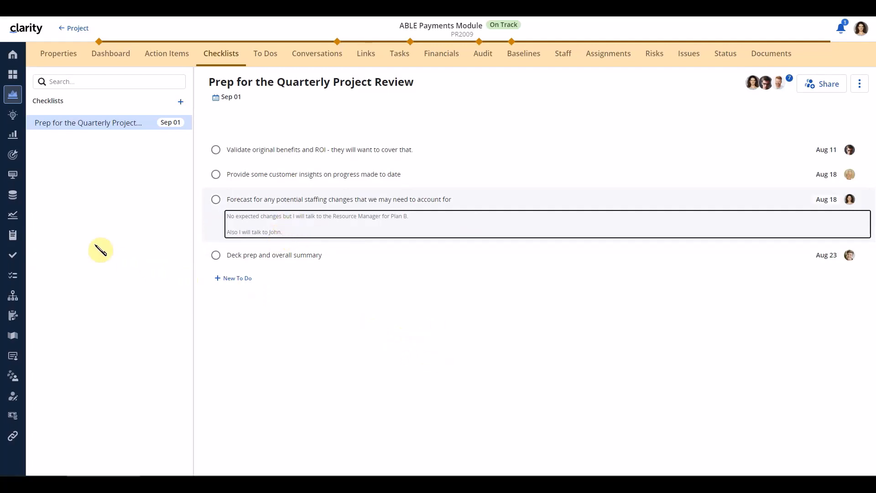
Open the Prep for the Quarterly Project Review checklist among the To Dos in My Workspace.
{"action": "left_click", "coordinate": [14, 237]}
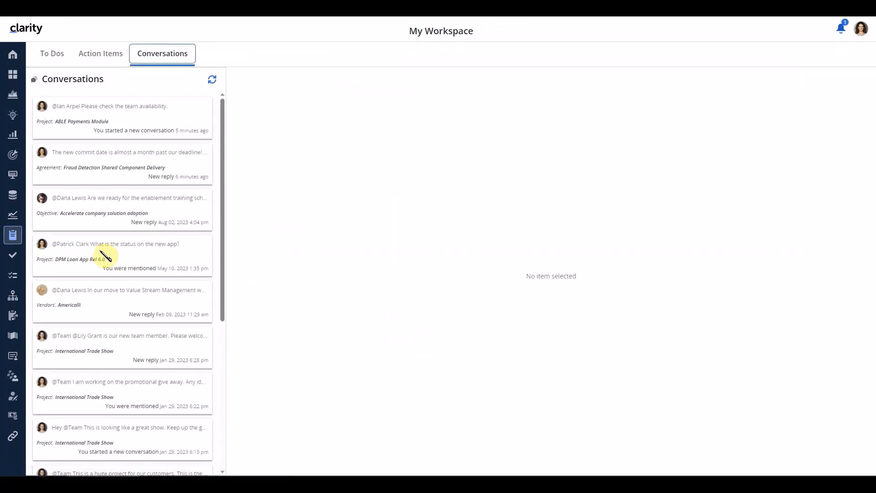
{"action": "left_click", "coordinate": [54, 55]}
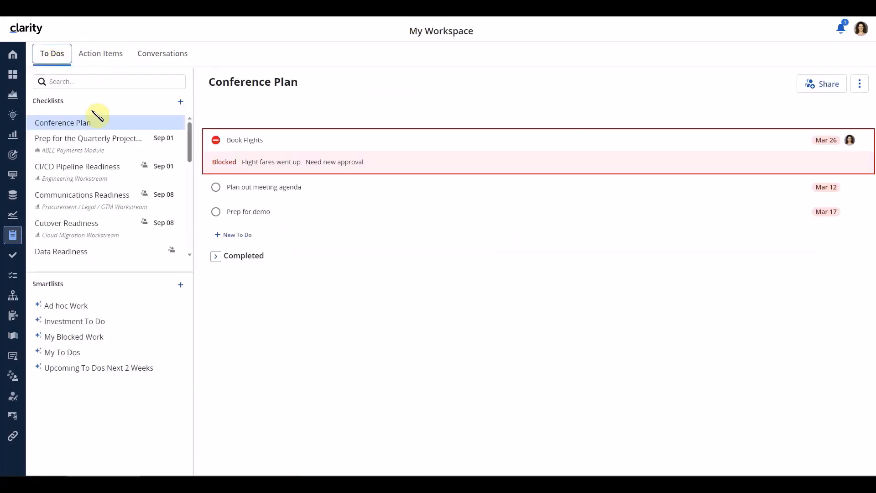
{"action": "left_click", "coordinate": [87, 142]}
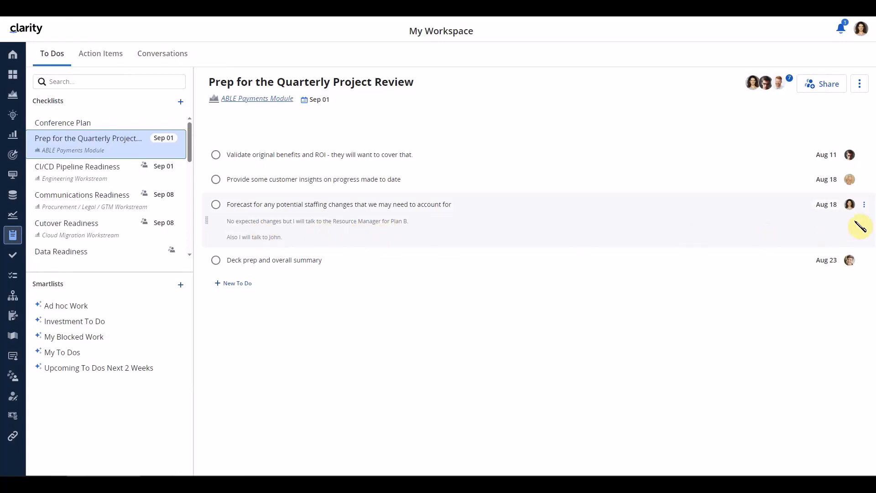
Open the staffing forecast to-do's note for editing, close it, and reopen it directly from its text.
{"action": "left_click", "coordinate": [864, 206]}
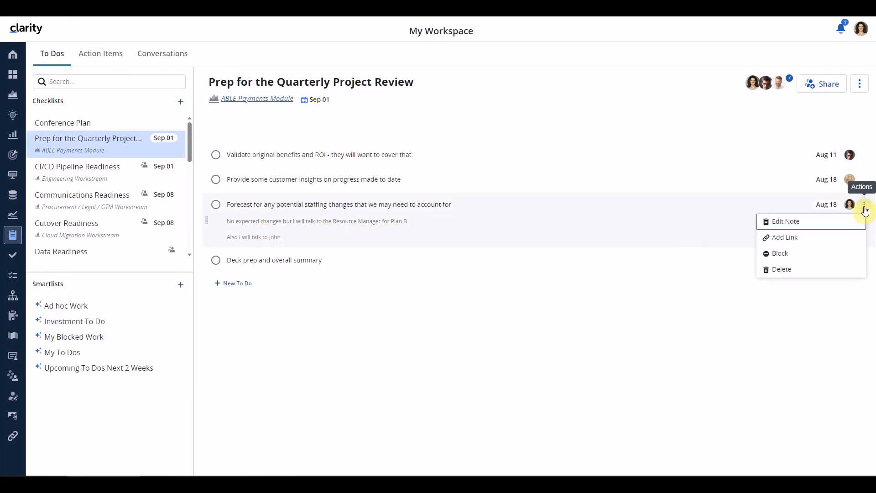
{"action": "left_click", "coordinate": [807, 224]}
{"action": "left_click", "coordinate": [395, 373]}
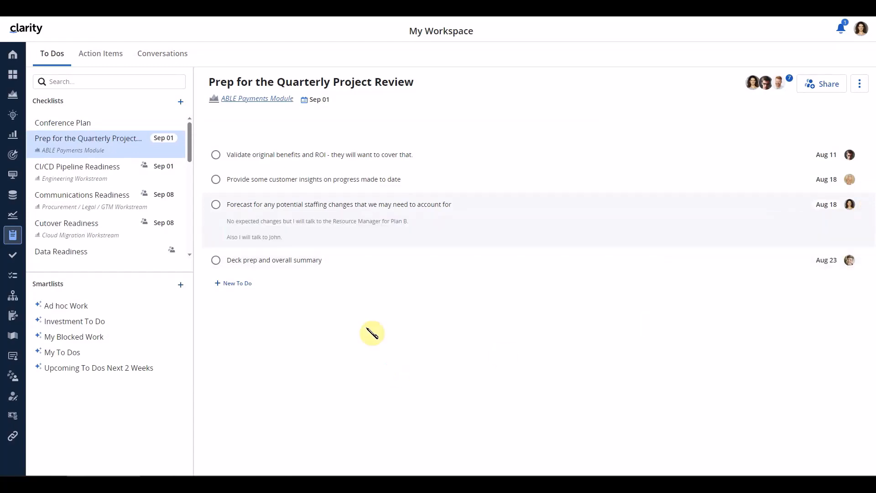
{"action": "left_click", "coordinate": [313, 226]}
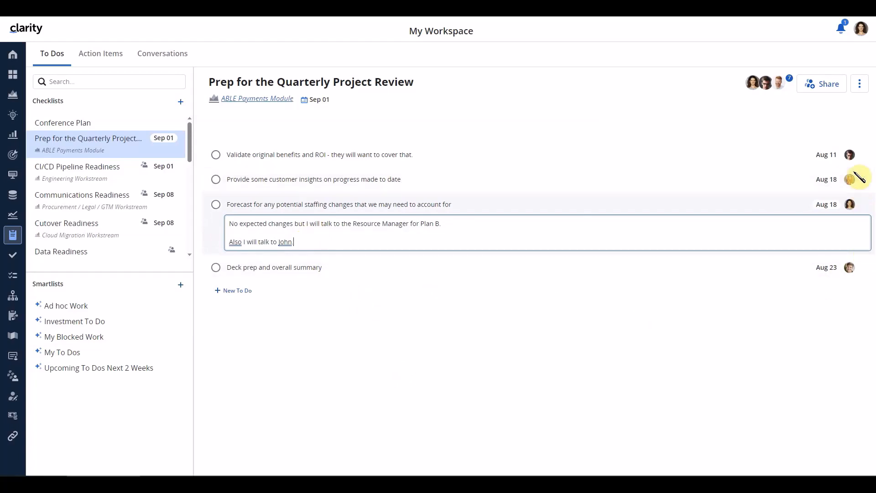
Add a note to "Validate original benefits and ROI" saying "Absolution should be talking to" the named colleague "about this one to get ROI info.".
{"action": "left_click", "coordinate": [867, 156]}
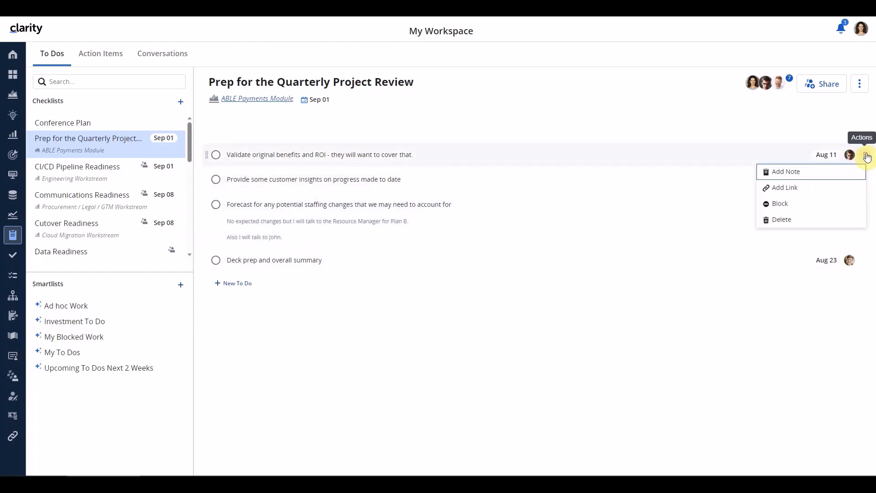
{"action": "left_click", "coordinate": [802, 172]}
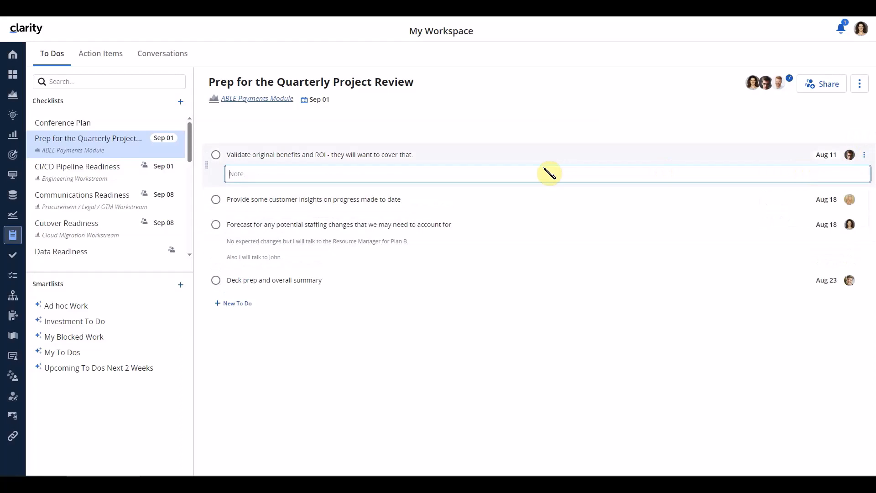
{"action": "type", "text": "Absolution should be talking to John about this one to get ROI info."}
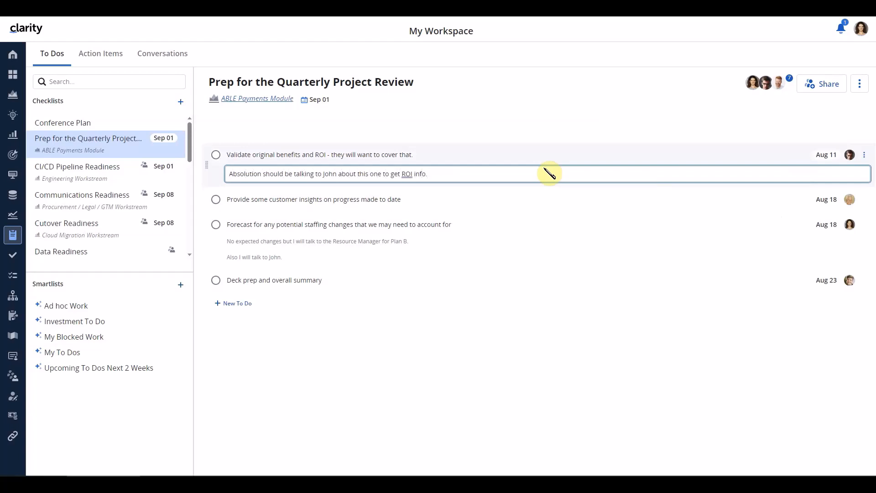
{"action": "key", "text": "Return"}
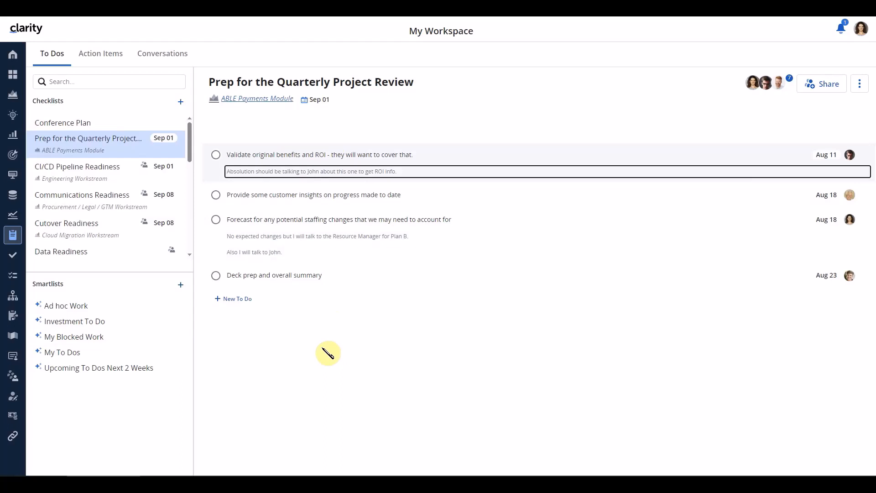
Open the Upcoming To Dos Next 2 Weeks smartlist and examine inline note editing and the actions for "Validate that the business is serious about adding more functionality".
{"action": "left_click", "coordinate": [66, 370]}
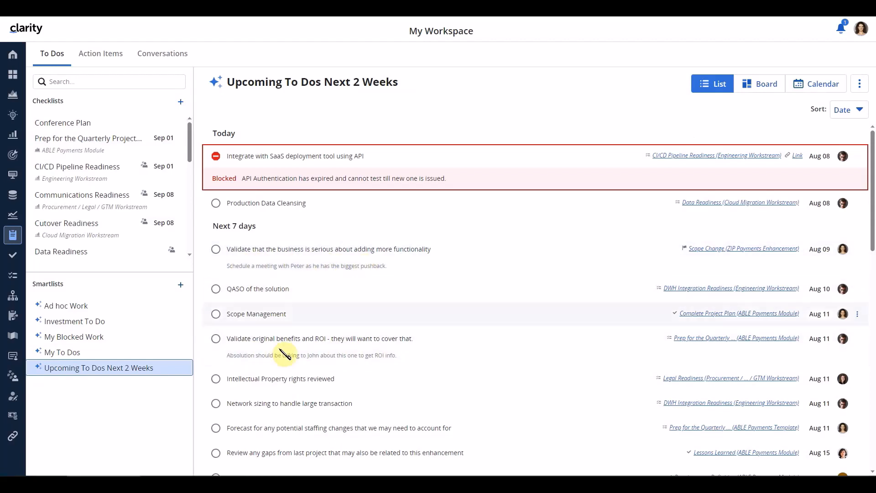
{"action": "left_click", "coordinate": [339, 266]}
{"action": "left_click", "coordinate": [331, 360]}
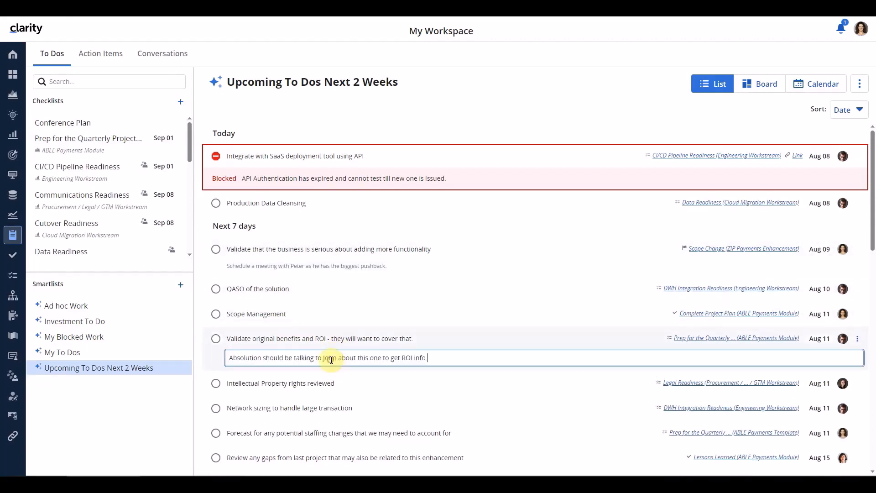
{"action": "left_click", "coordinate": [858, 250]}
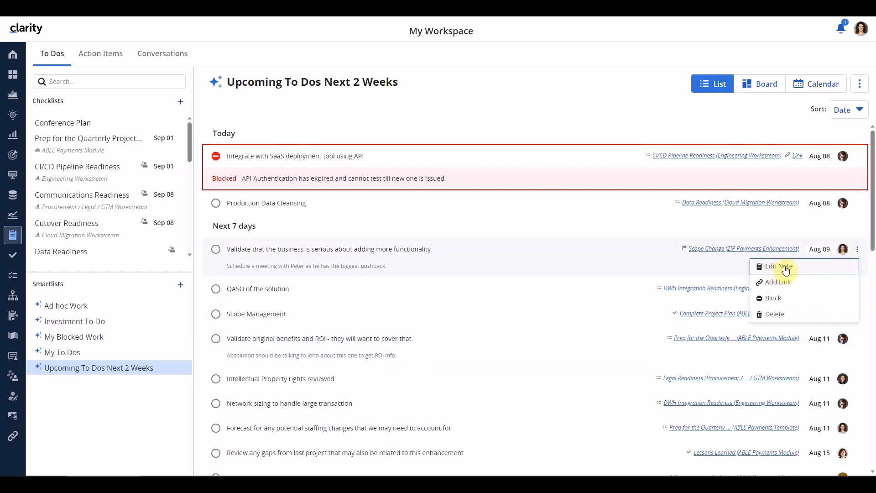
Show the smartlist as a board and examine the note and actions on the "Validate that the business is serious about adding more functionality" card.
{"action": "left_click", "coordinate": [755, 86]}
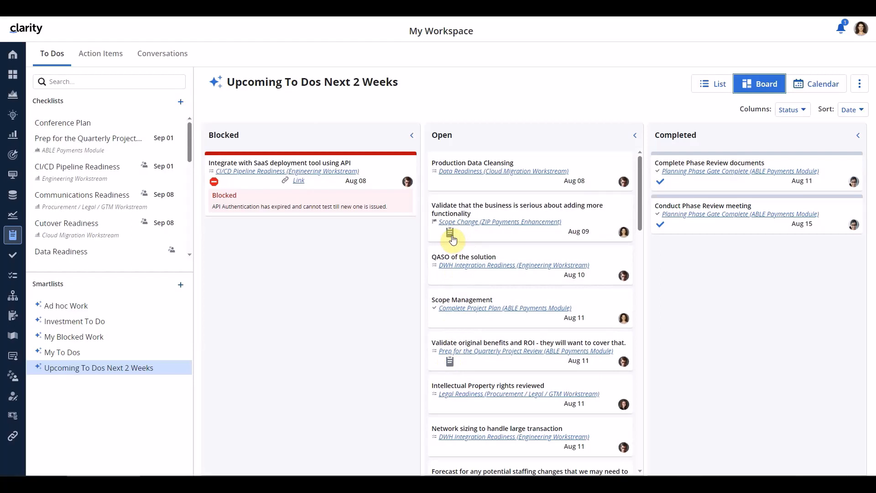
{"action": "left_click", "coordinate": [510, 237]}
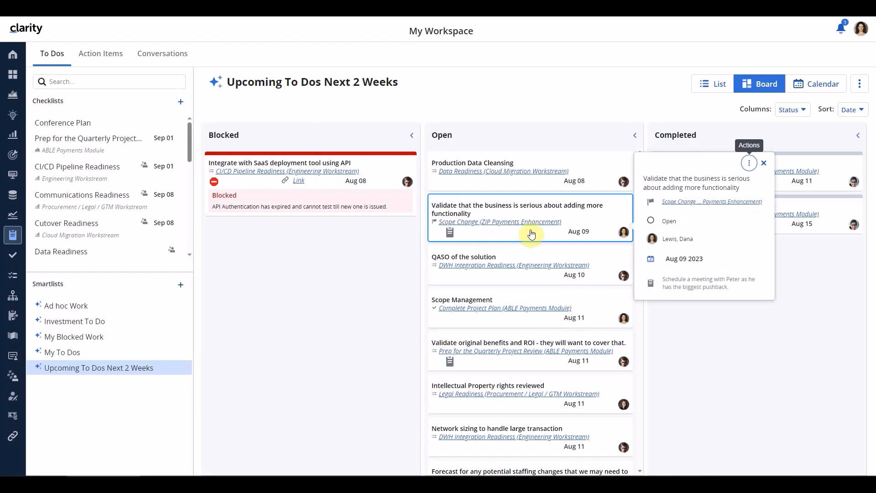
{"action": "left_click", "coordinate": [692, 289]}
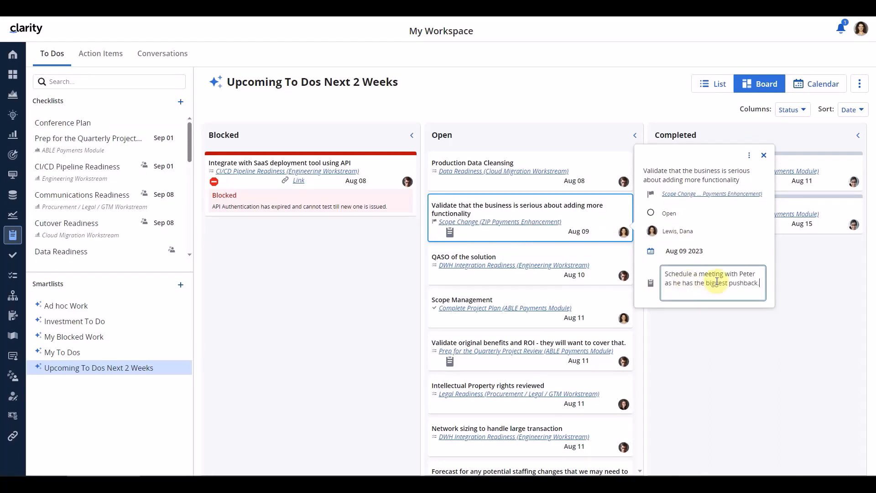
{"action": "left_click", "coordinate": [749, 155]}
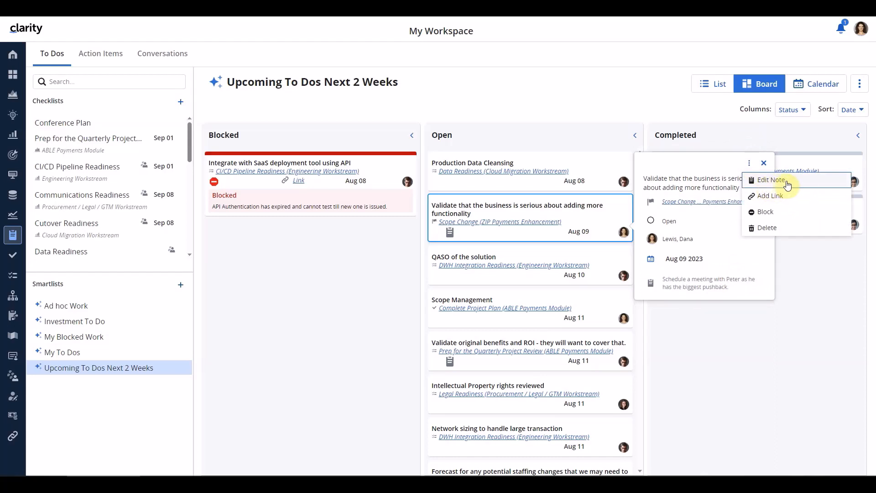
Add the note "My note for your reference." to the "QASO of the solution" card, check its available actions, and close its details.
{"action": "left_click", "coordinate": [529, 284]}
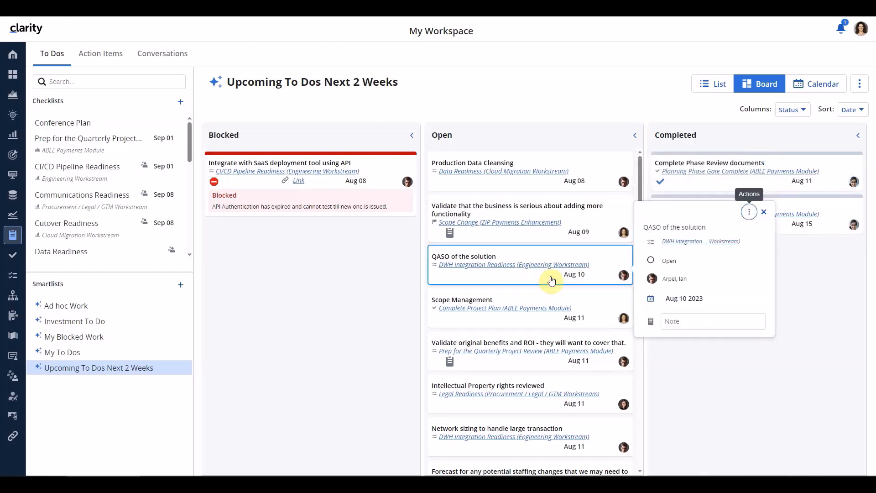
{"action": "left_click", "coordinate": [684, 321]}
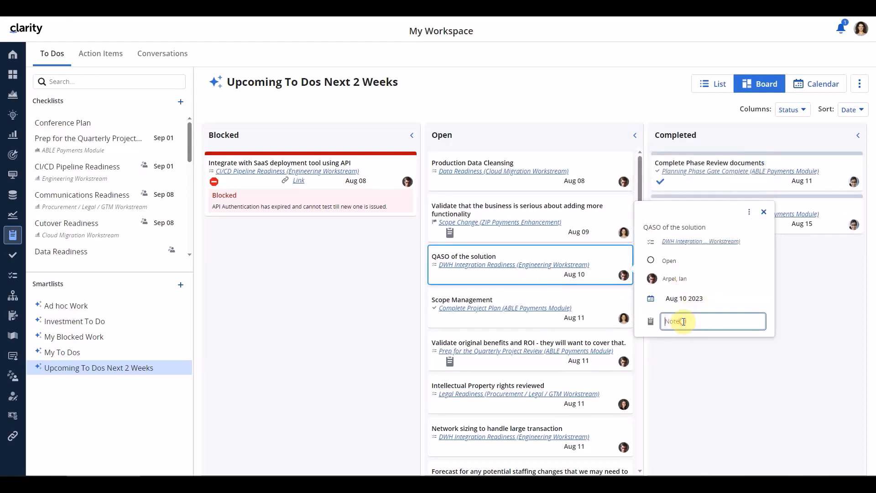
{"action": "type", "text": "My note for your reference."}
{"action": "left_click", "coordinate": [749, 212]}
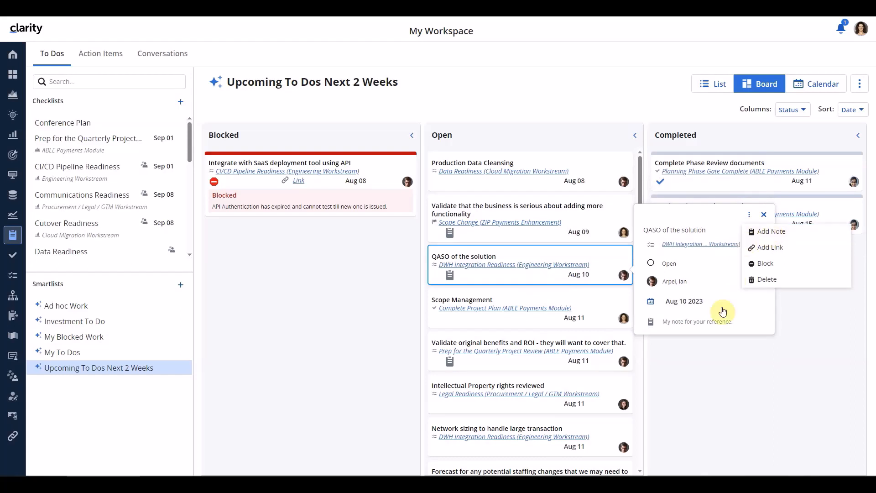
{"action": "left_click", "coordinate": [708, 351]}
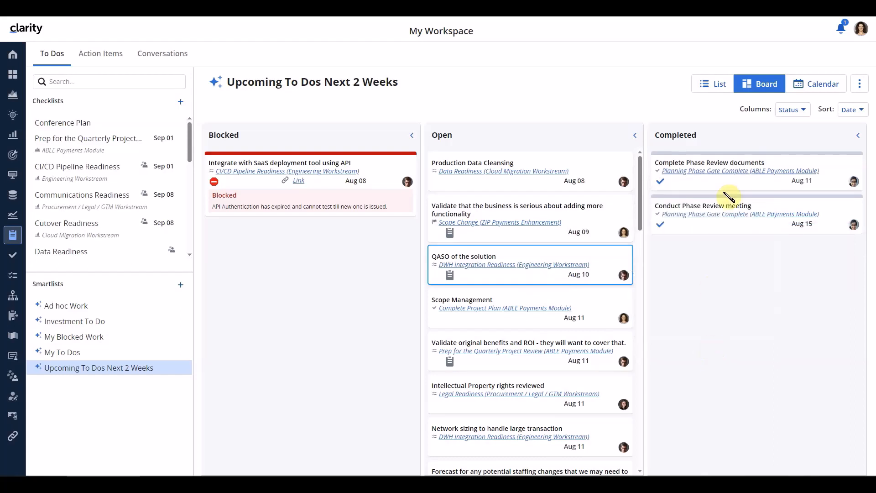
Show the smartlist as a calendar and open the note of the August 21 to-do "Work up estimates based on feedback" for editing.
{"action": "left_click", "coordinate": [823, 91]}
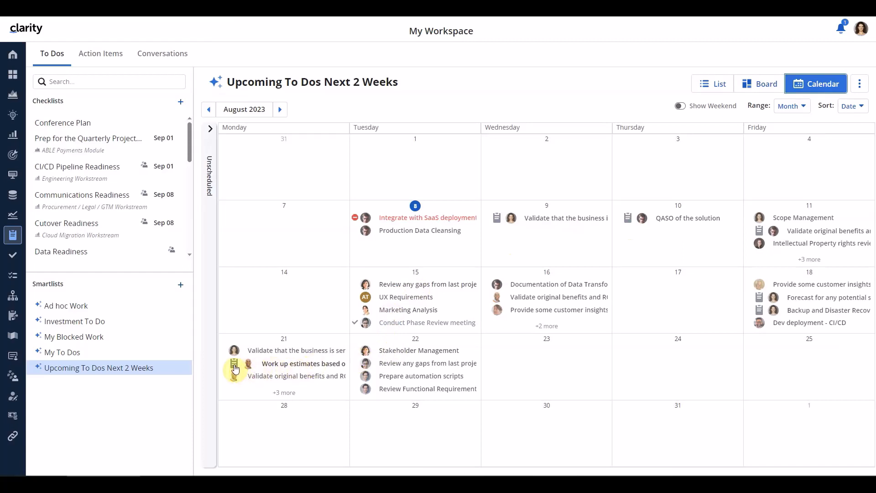
{"action": "left_click", "coordinate": [276, 365]}
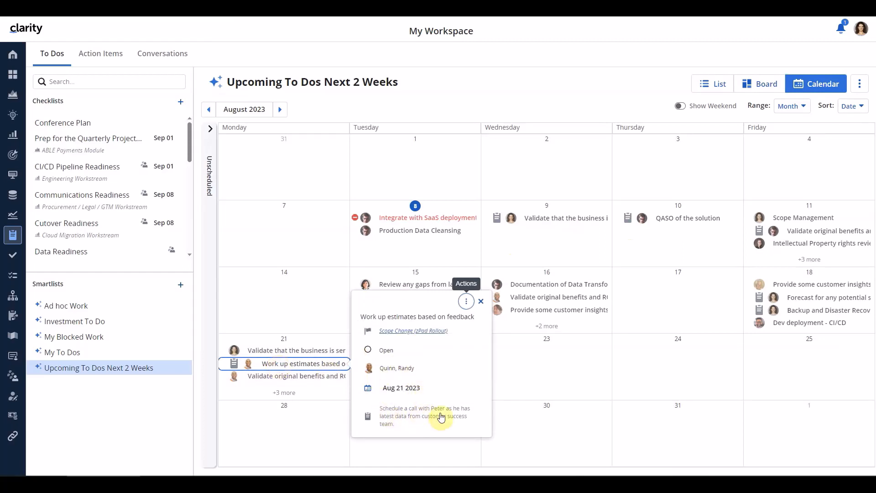
{"action": "left_click", "coordinate": [417, 418]}
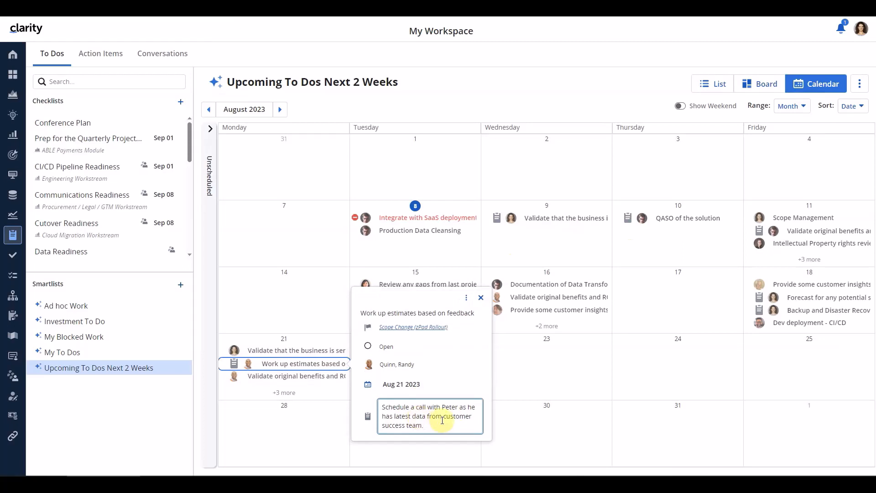